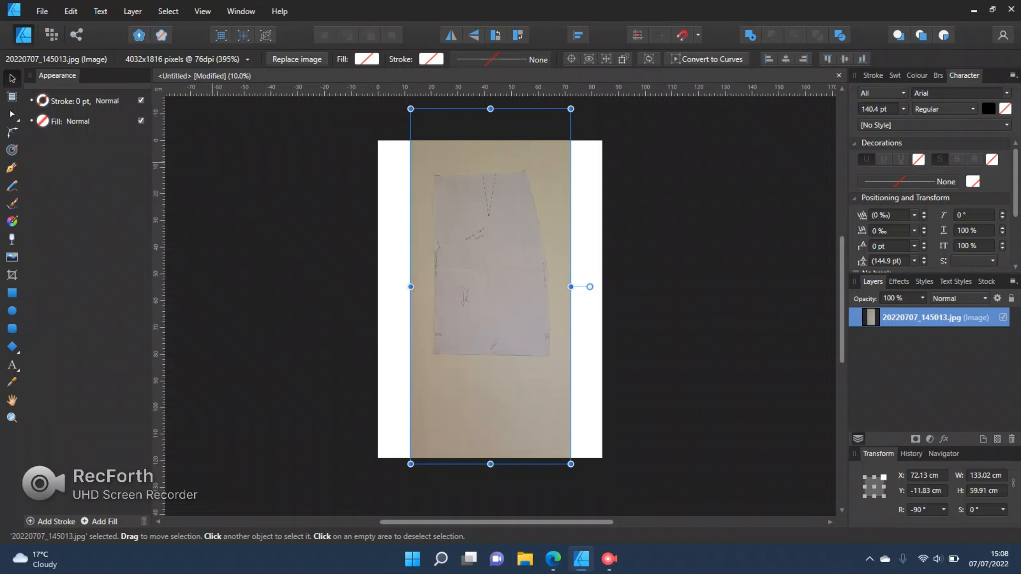
Crop the skirt pattern photo on all four sides, leaving only a narrow margin around the paper piece
click(12, 275)
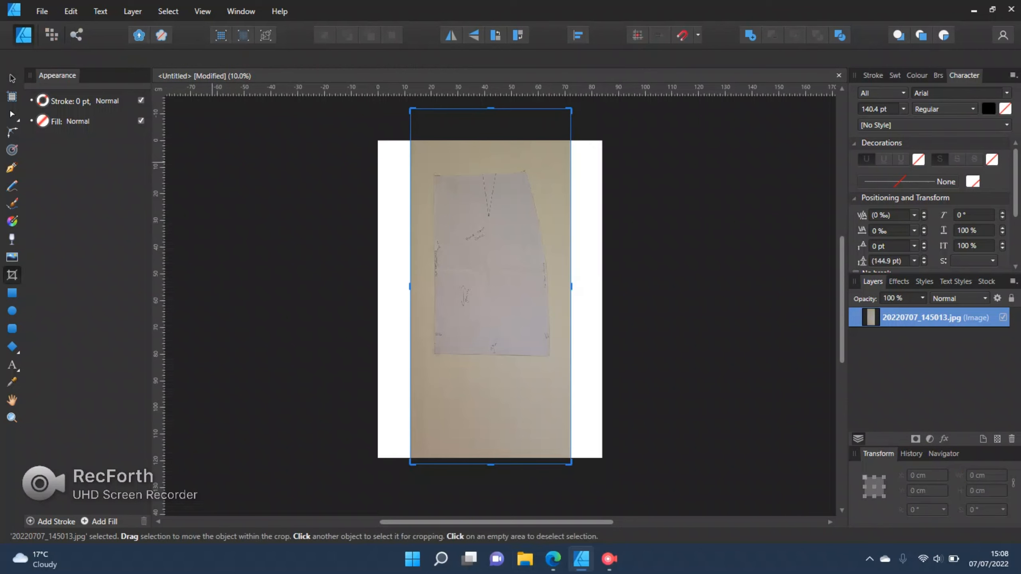
drag(490, 108, 490, 165)
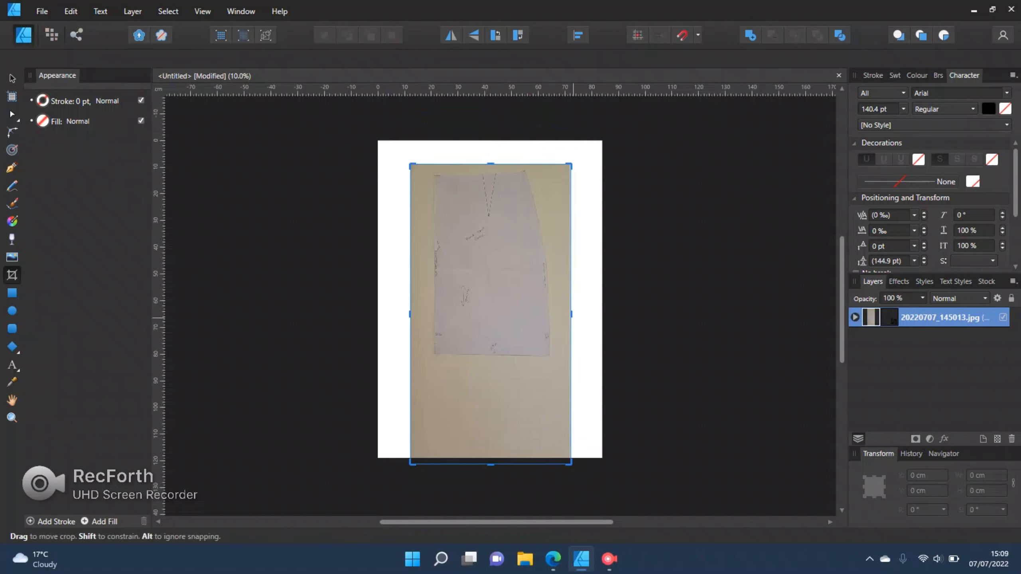
drag(570, 314, 557, 312)
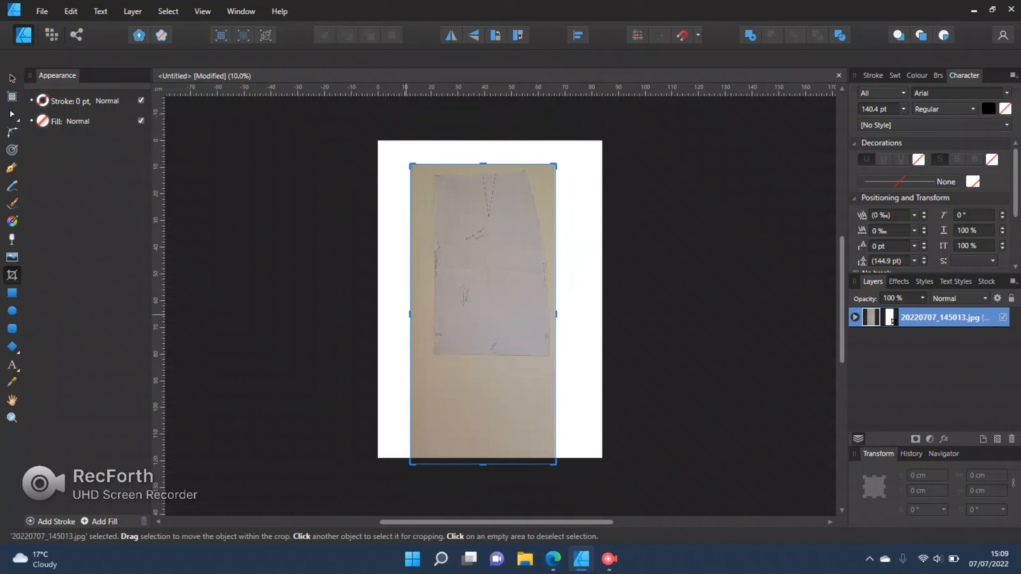
drag(409, 314, 428, 313)
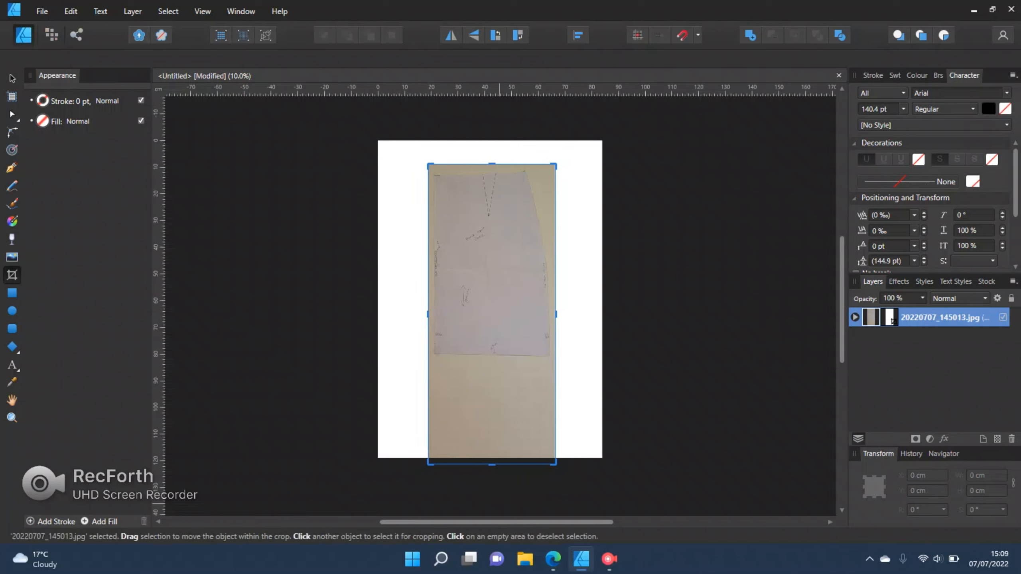
drag(492, 464, 492, 366)
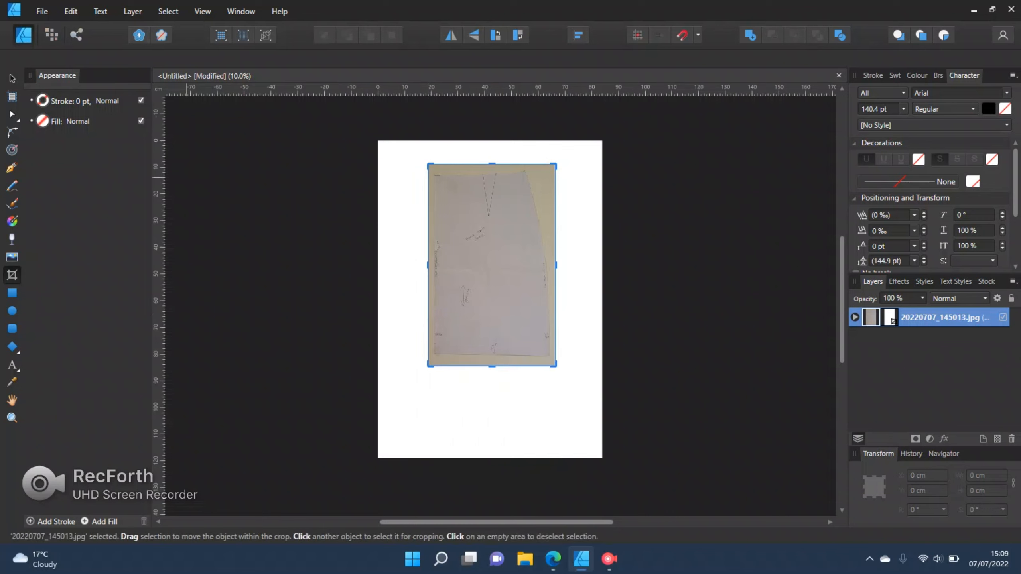
key(v)
mouse_move(486, 270)
mouse_down()
mouse_move(486, 296)
mouse_move(487, 277)
mouse_up()
Draw a straight horizontal line about 43 cm long with the Pen tool, just below the pattern photo
scroll(486, 296, up, 2)
scroll(485, 295, up, 1)
scroll(487, 277, up, 4)
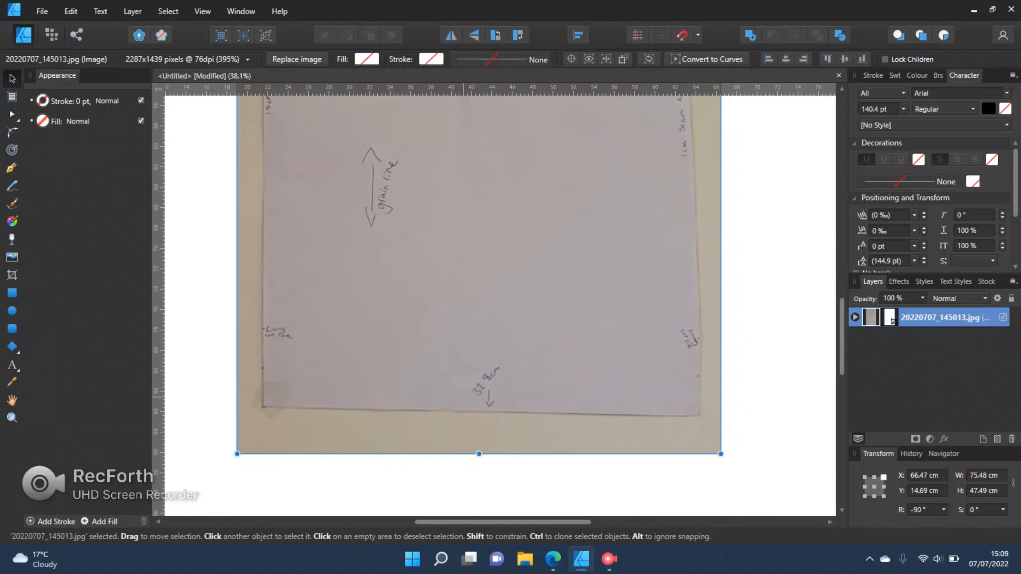
scroll(501, 348, down, 4)
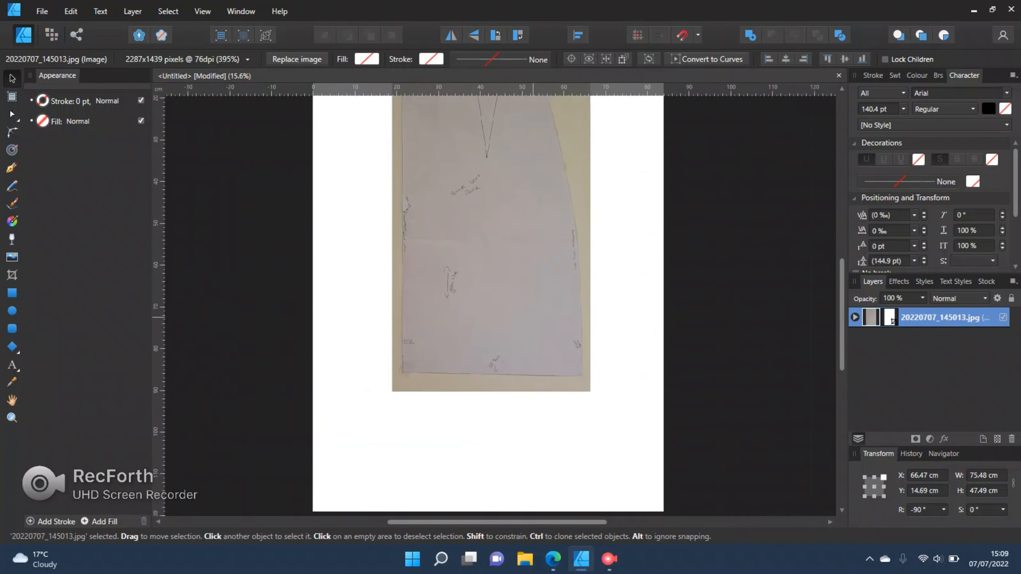
scroll(501, 347, up, 1)
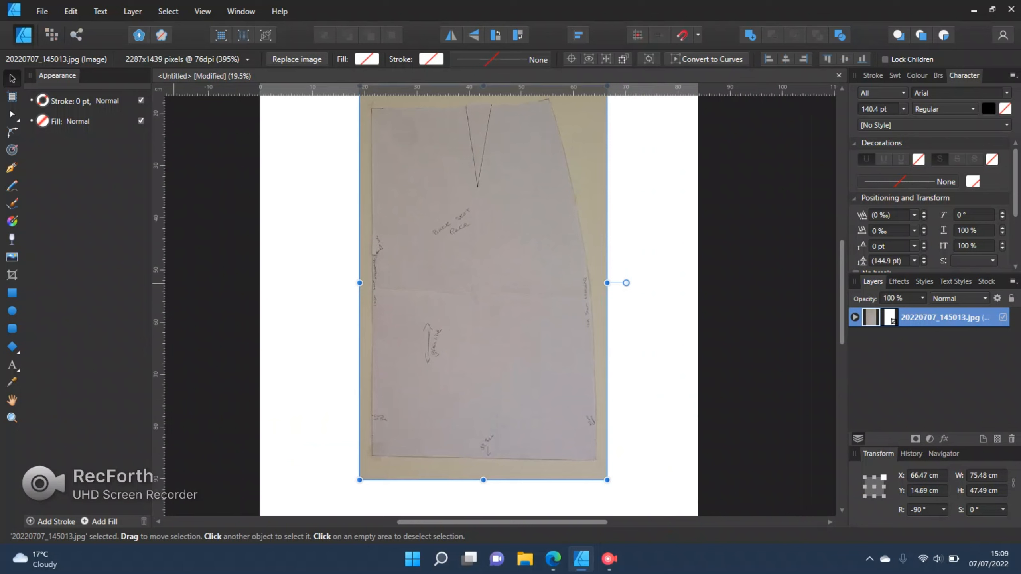
click(11, 167)
scroll(498, 305, down, 2)
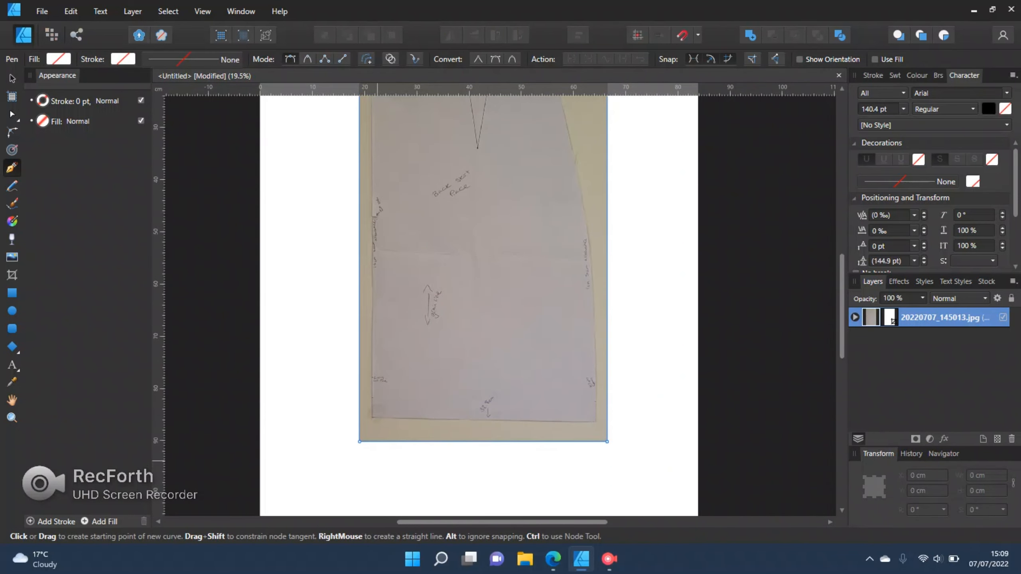
click(377, 461)
click(600, 461)
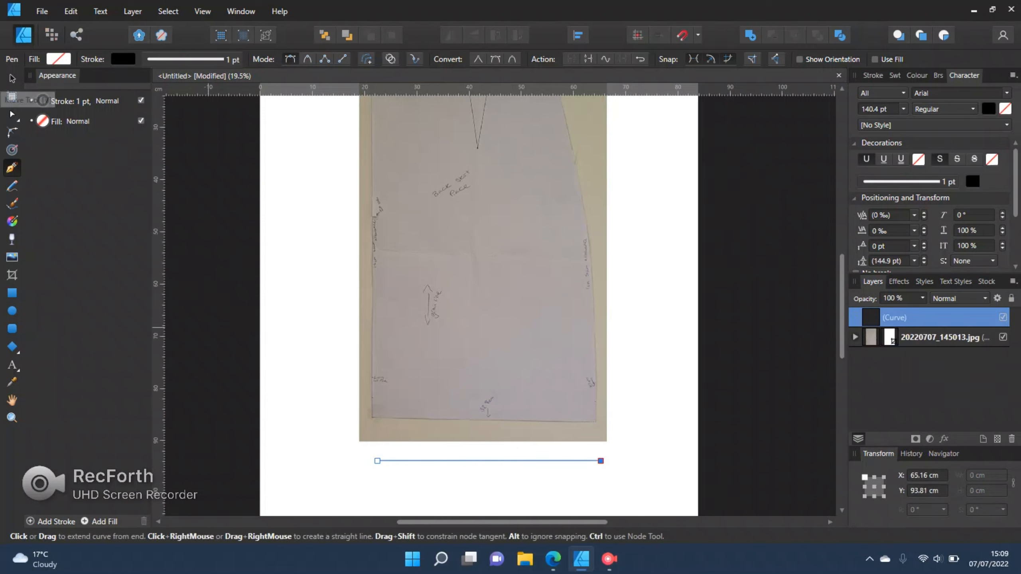
Set the line's width to 32.8 cm and move it onto the photo just below the pattern's hem
click(12, 78)
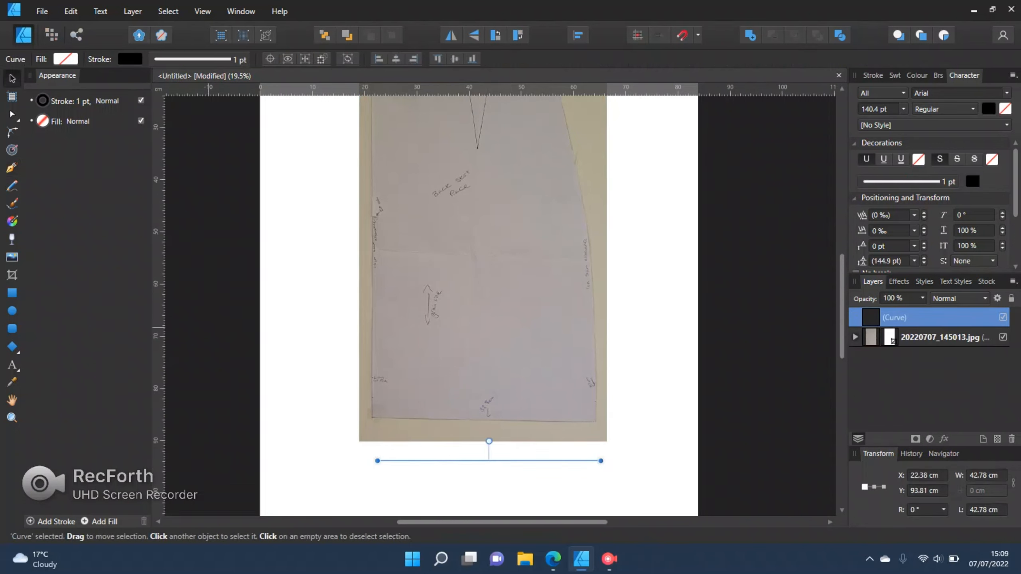
click(986, 476)
text(32.8)
key(Return)
drag(462, 461, 487, 428)
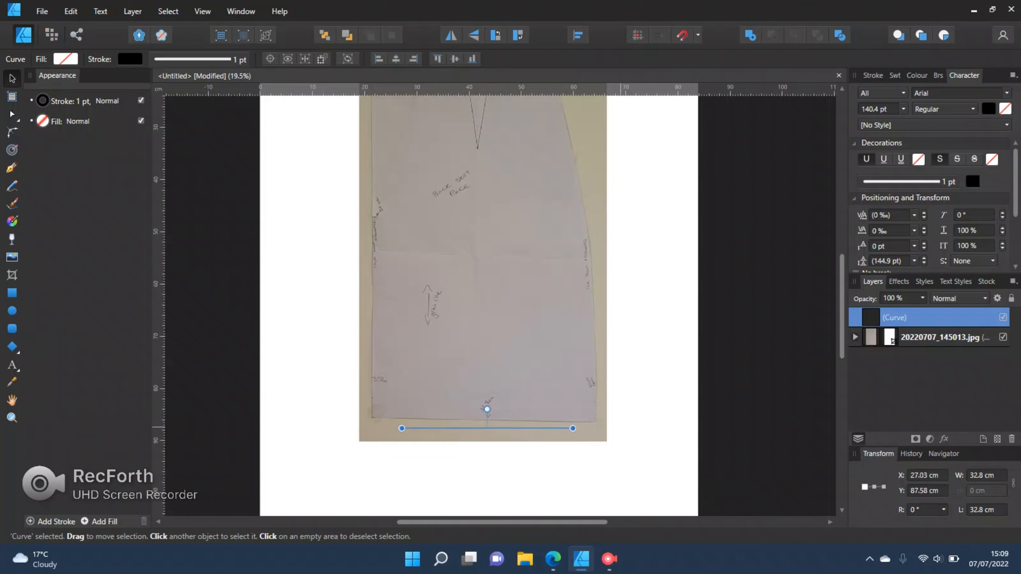
Scale the pattern photo down to about 63.2 × 39.8 cm and rotate it to about -89° to bring its hem parallel to the line
click(484, 436)
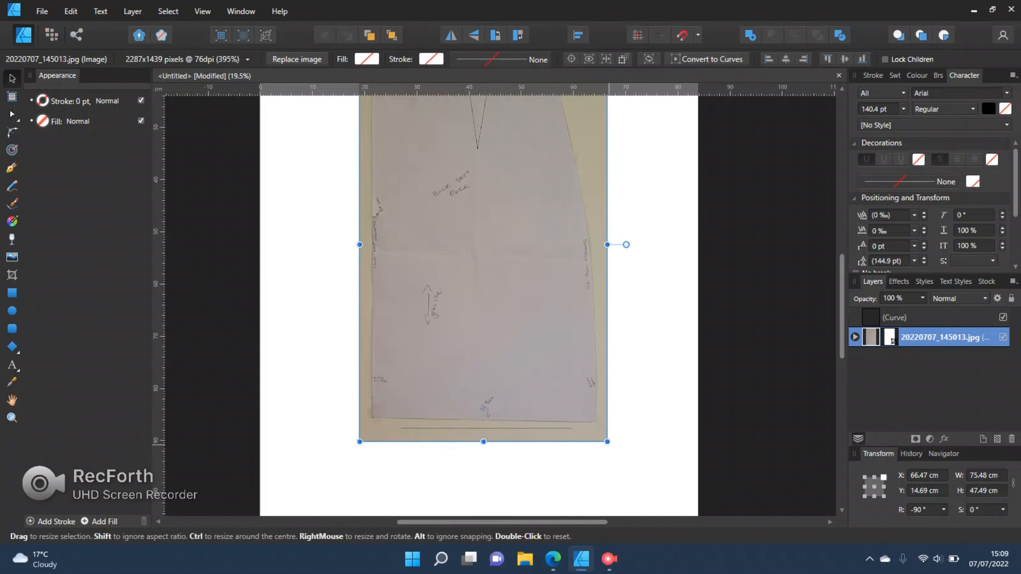
drag(607, 442, 551, 433)
scroll(551, 433, up, 2)
scroll(551, 433, up, 2)
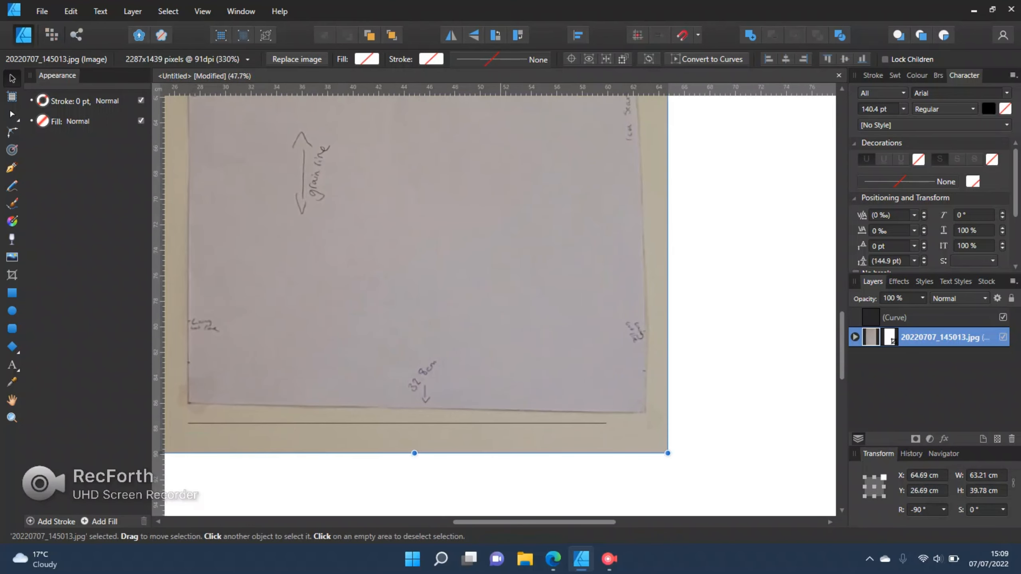
scroll(551, 433, left, 2)
scroll(551, 433, left, 1)
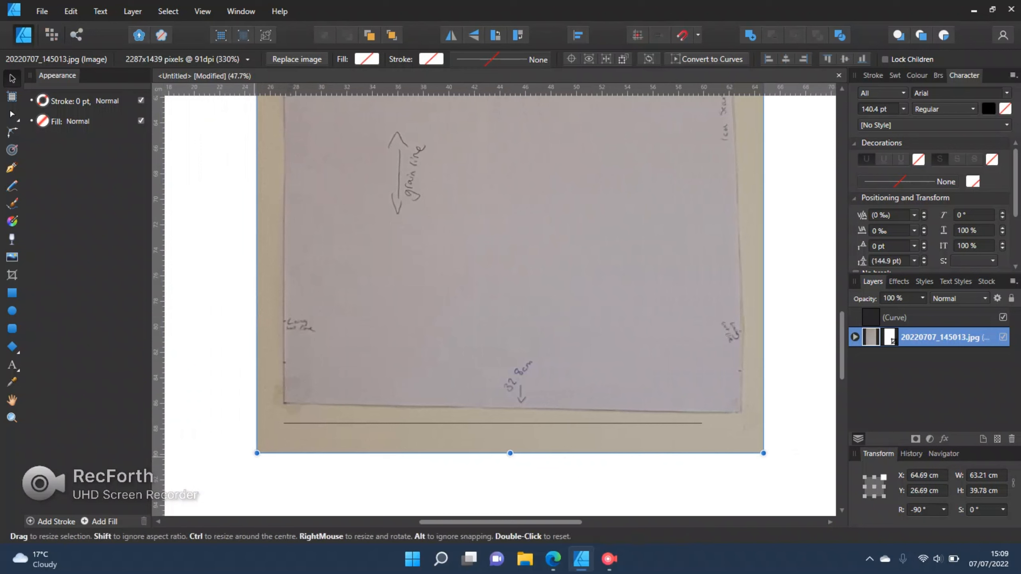
drag(253, 457, 258, 461)
drag(305, 404, 300, 417)
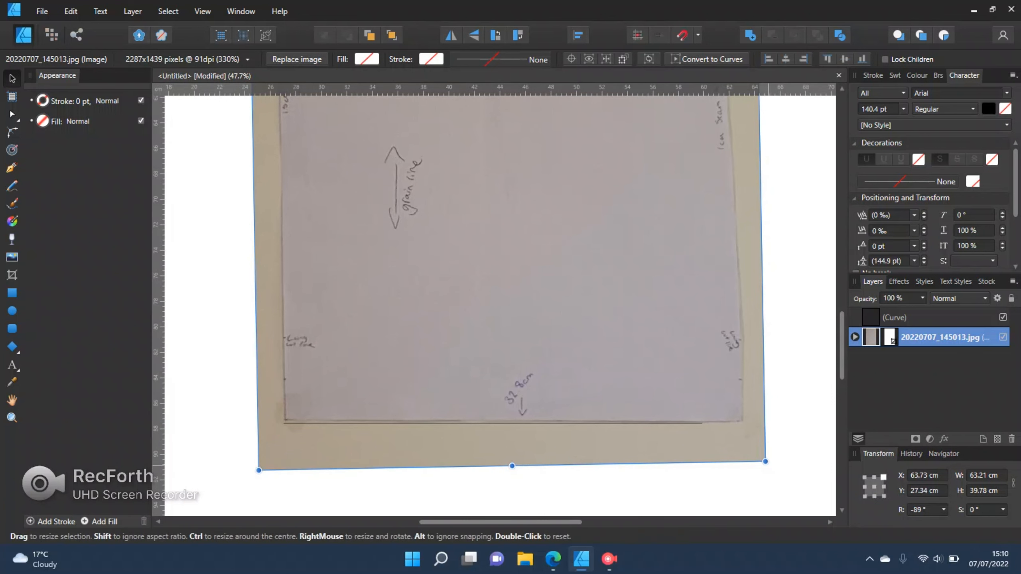
Scale the photo down proportionally to about 57.5 × 36.2 cm and reposition it to match the hem with the 32.8 cm line
mouse_move(765, 461)
mouse_down()
mouse_move(771, 452)
mouse_move(737, 417)
mouse_move(745, 430)
mouse_move(708, 428)
mouse_move(698, 440)
mouse_move(722, 450)
mouse_up()
drag(641, 383, 634, 391)
drag(715, 458, 719, 462)
drag(643, 393, 647, 392)
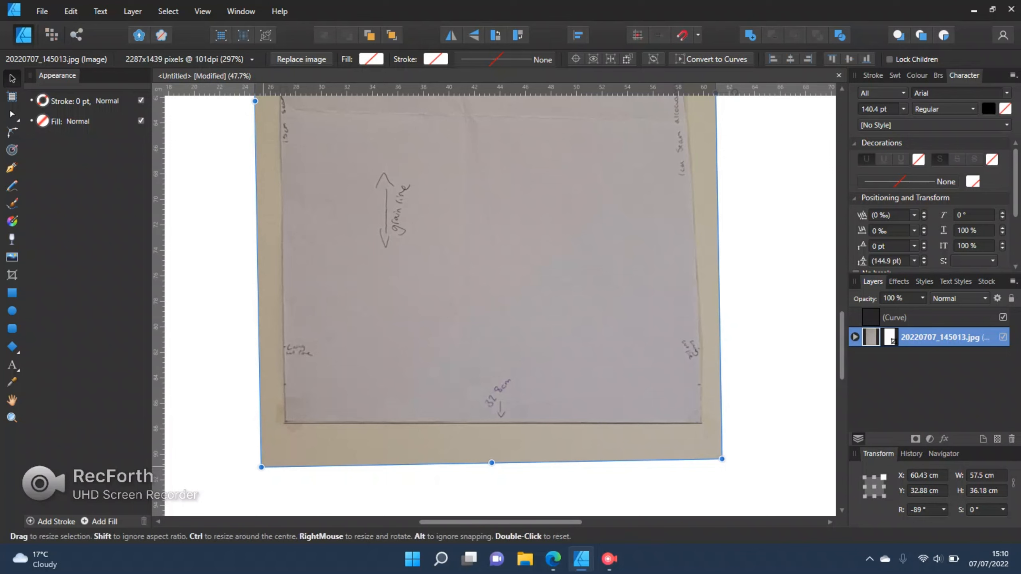
drag(262, 467, 261, 467)
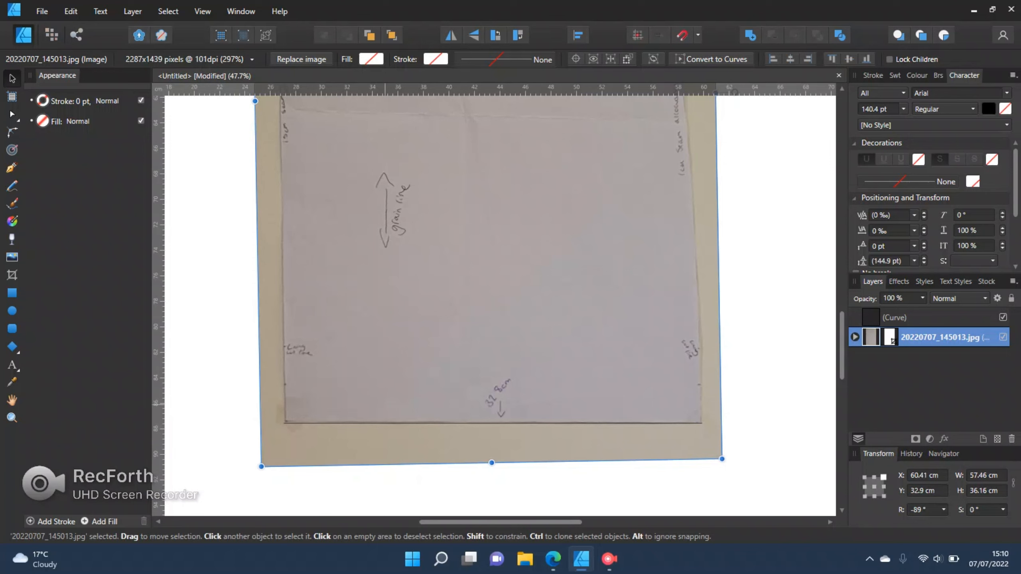
drag(385, 401, 383, 402)
Draw a vertical line about 50.9 cm long with the Pen tool from the hem line's left end up to the pattern's waist edge
scroll(457, 406, down, 3)
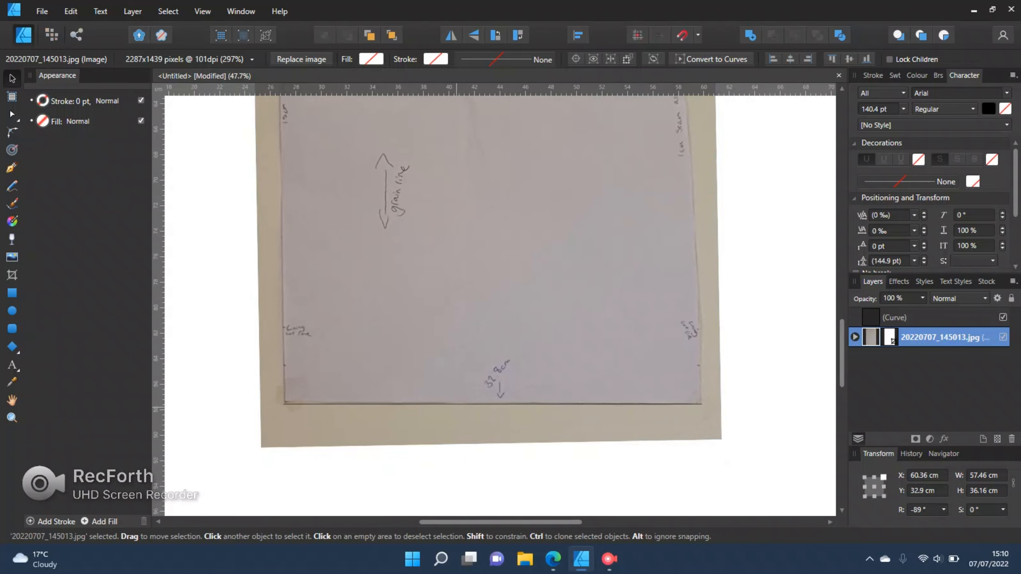
scroll(456, 406, down, 5)
scroll(467, 305, up, 3)
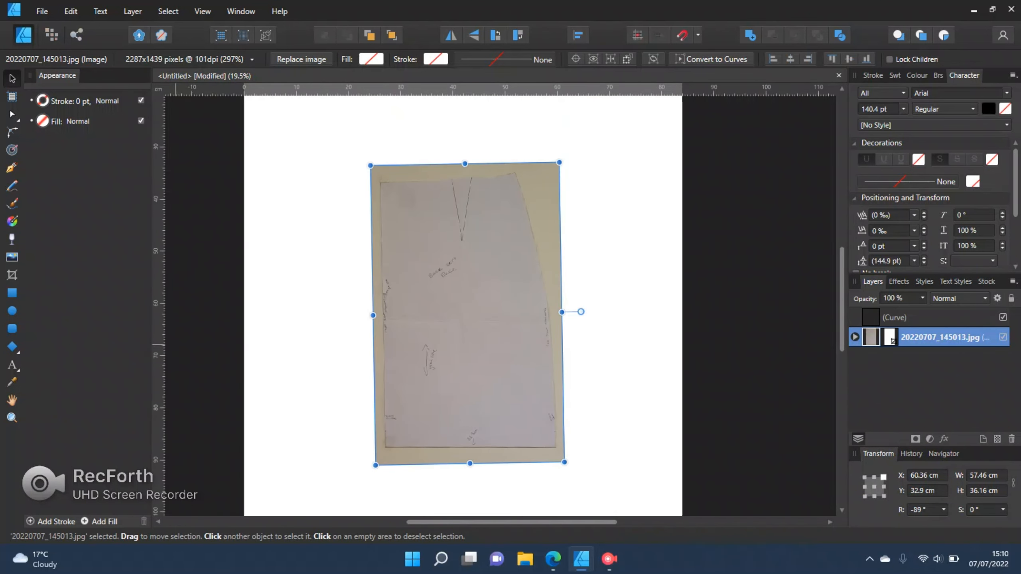
click(12, 167)
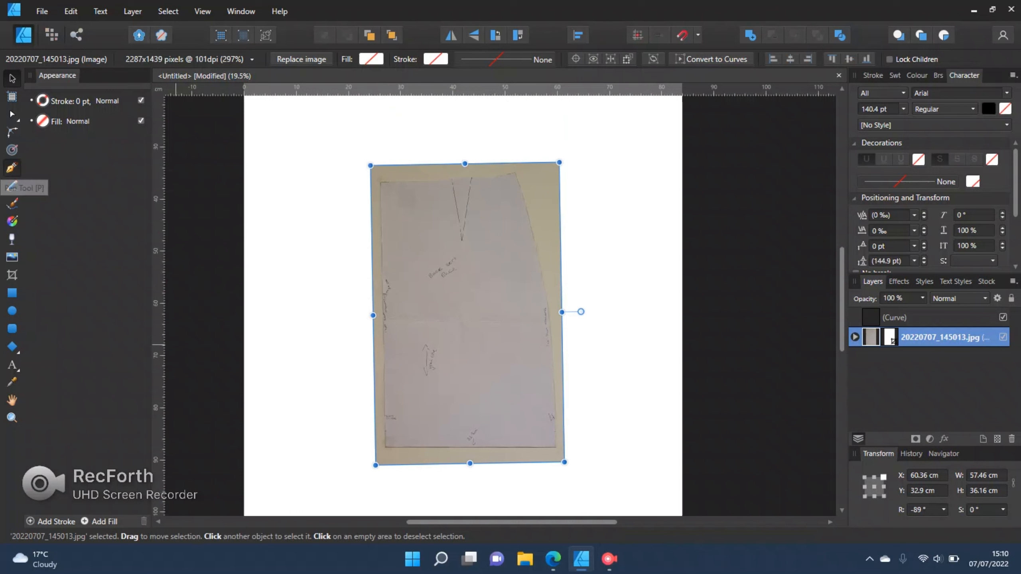
click(555, 447)
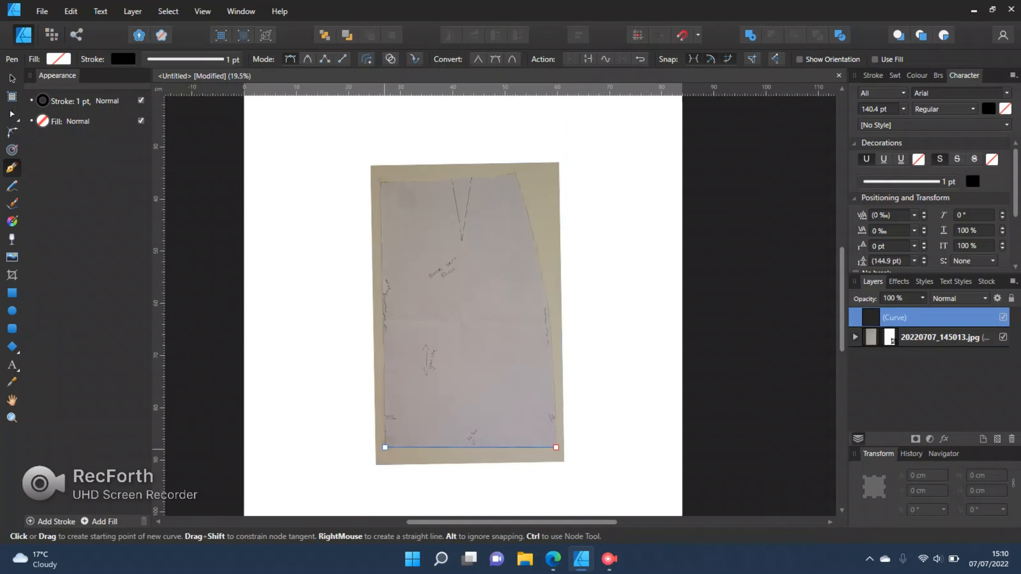
click(385, 447)
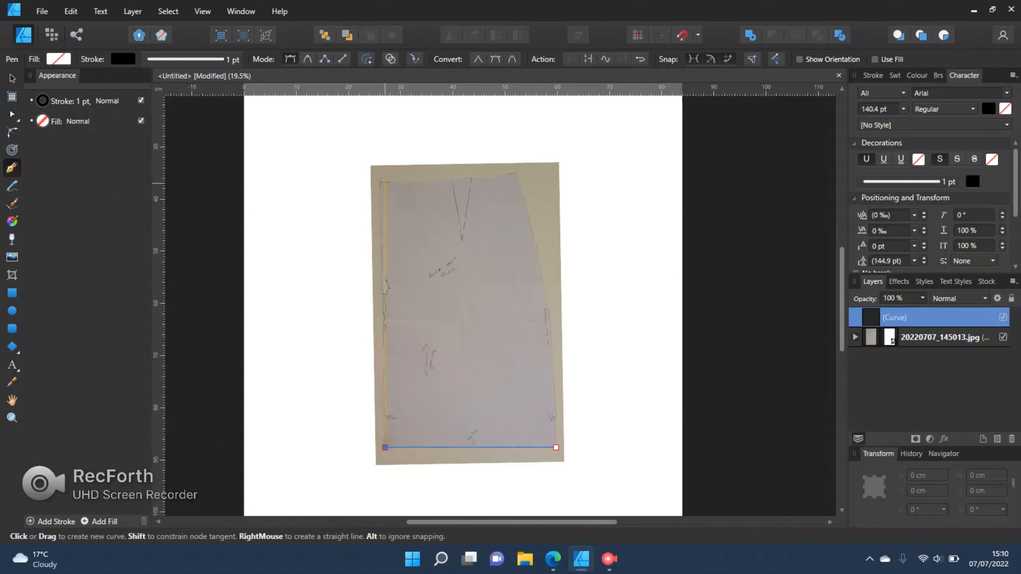
scroll(387, 182, left, 3)
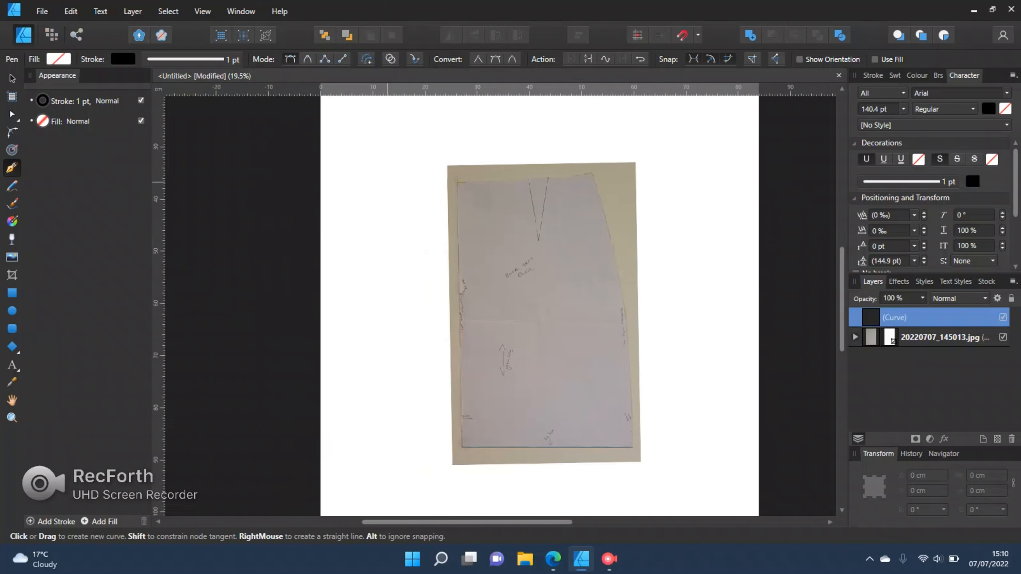
scroll(474, 182, up, 4)
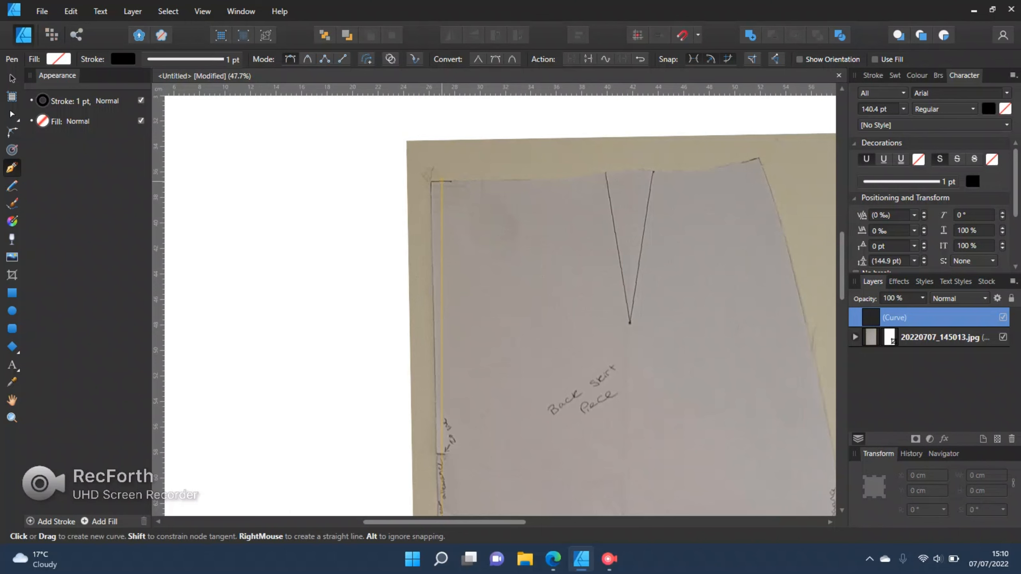
click(442, 181)
scroll(583, 345, down, 5)
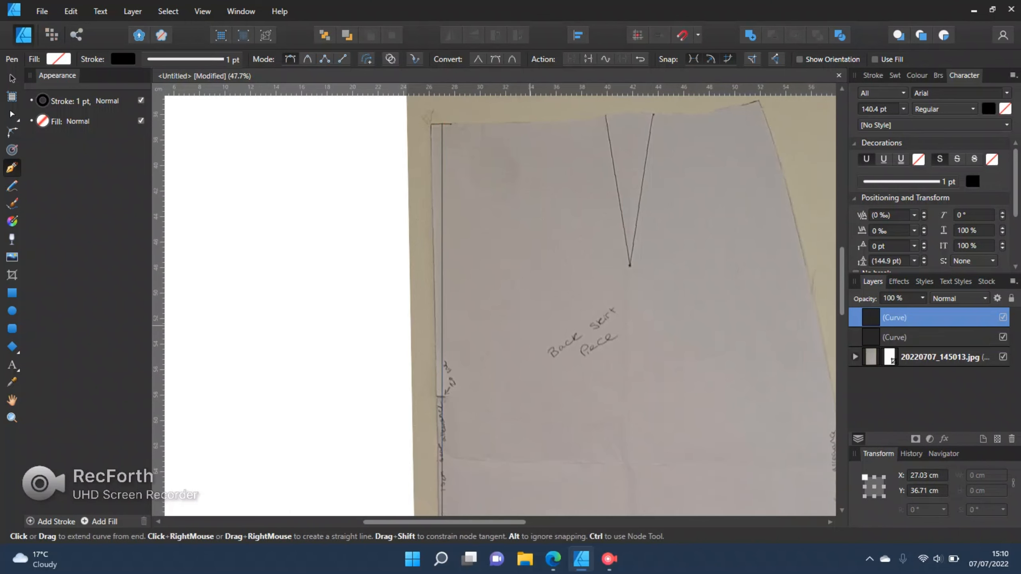
scroll(582, 345, down, 1)
scroll(580, 268, down, 3)
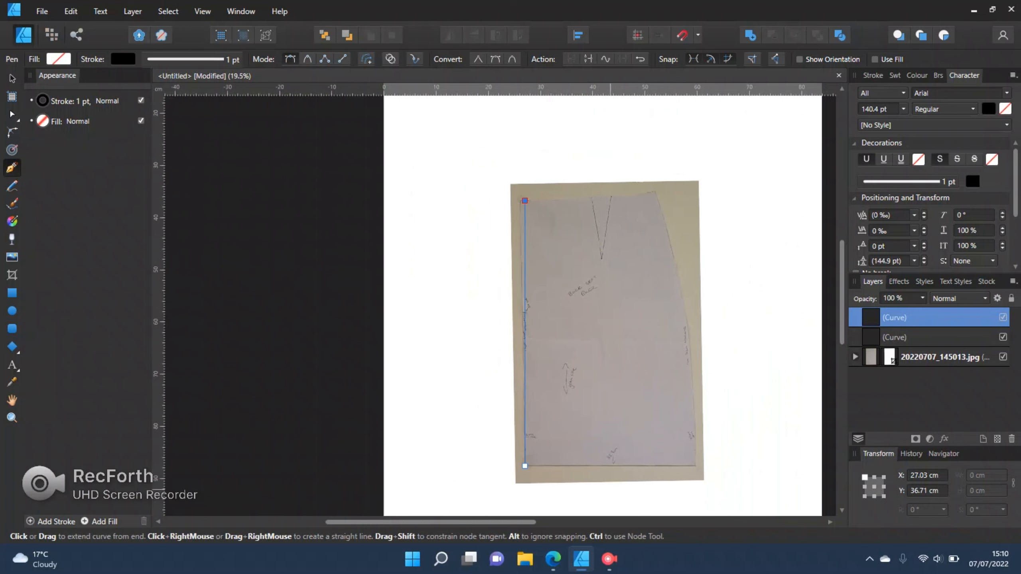
scroll(499, 299, right, 3)
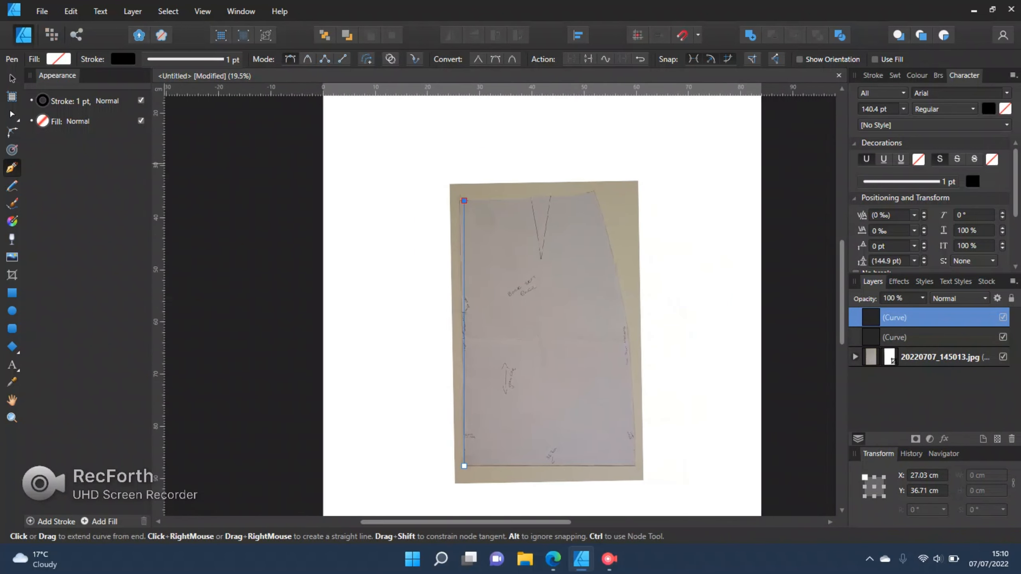
key(v)
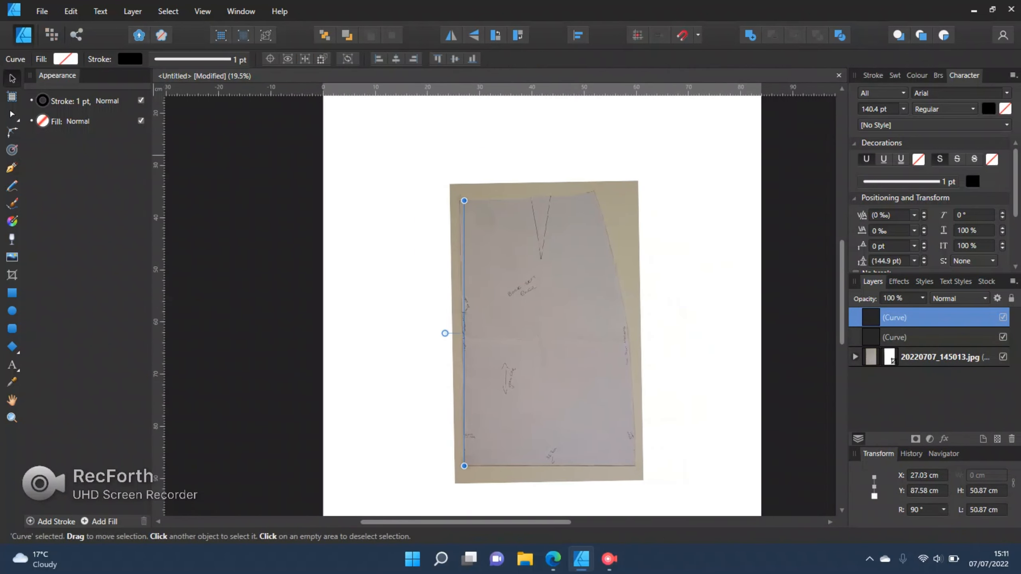
Rotate the pattern photo to about -89.7° and reposition it to align its straight side and hem with the two drawn lines
click(945, 357)
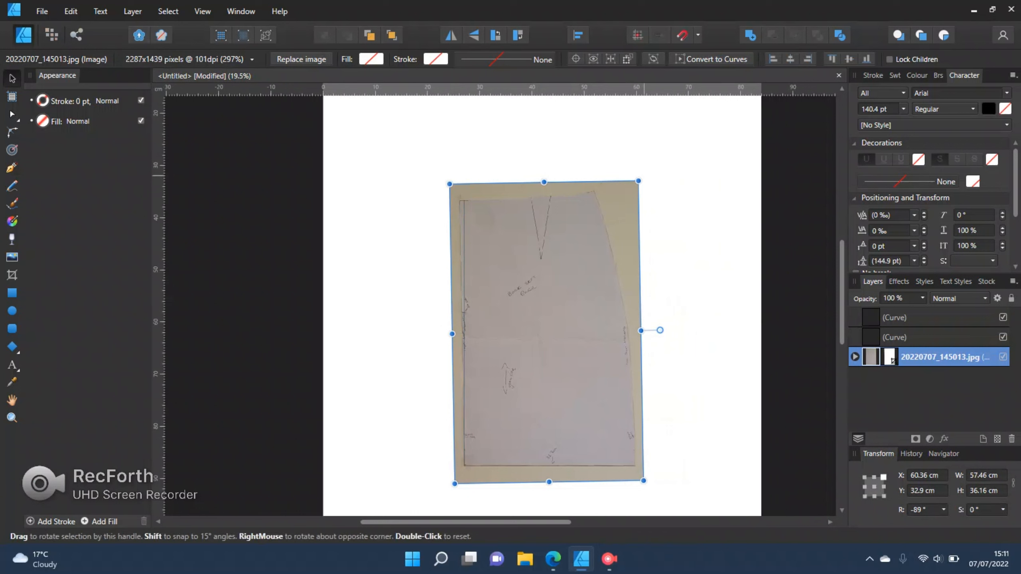
drag(660, 330, 660, 334)
drag(466, 312, 471, 315)
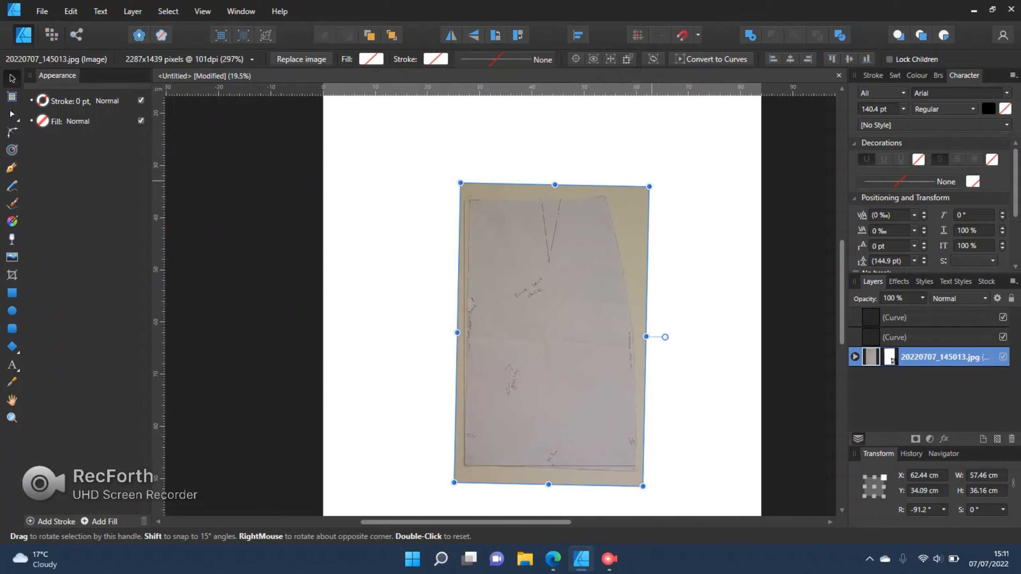
drag(665, 337, 661, 332)
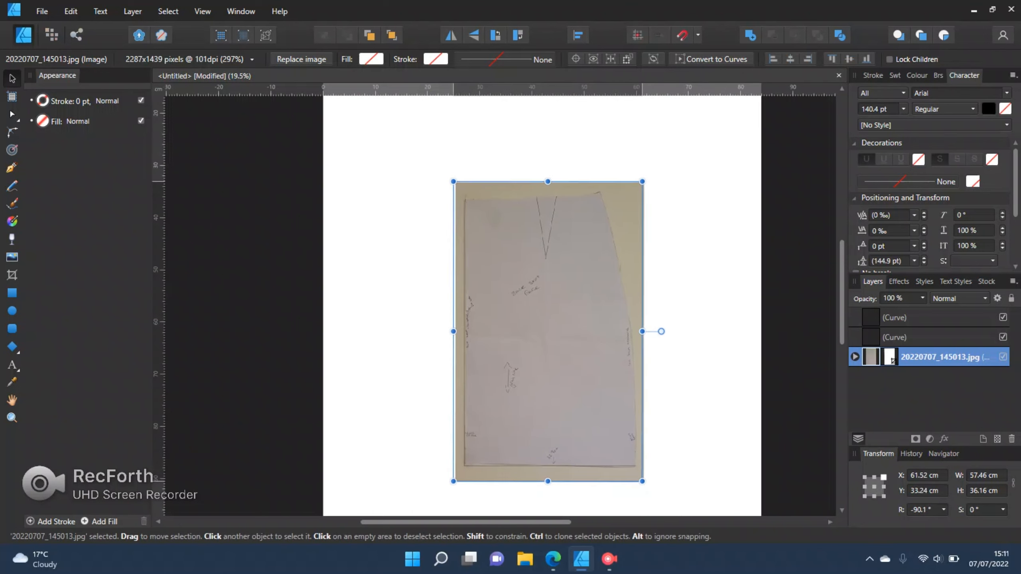
drag(548, 331, 551, 334)
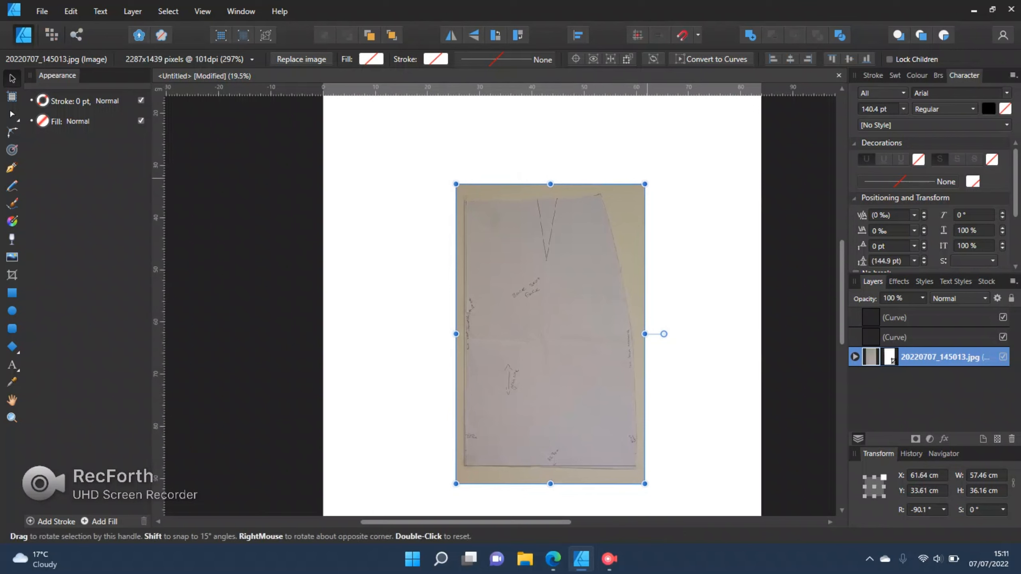
drag(646, 178, 646, 177)
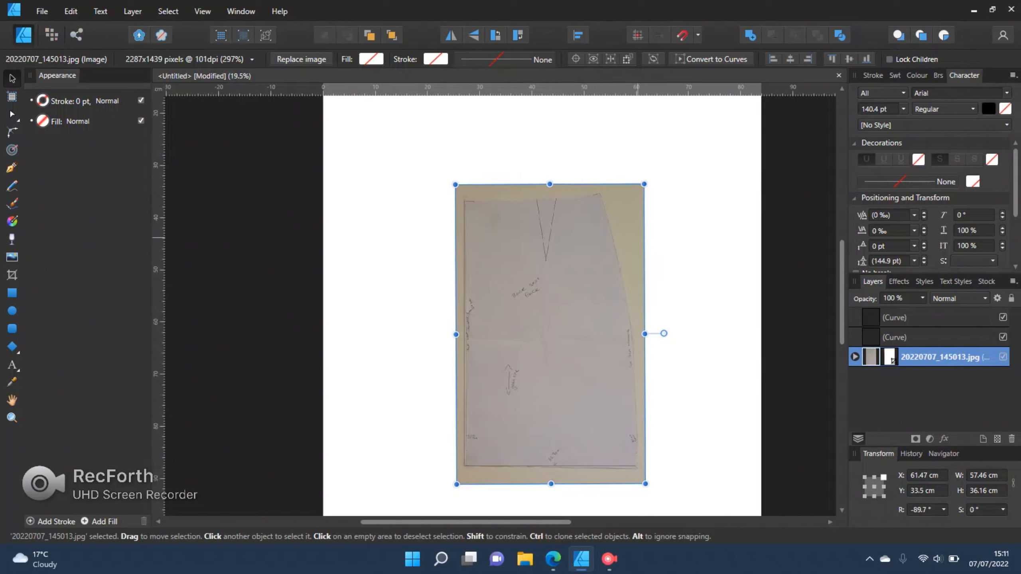
drag(638, 237, 637, 237)
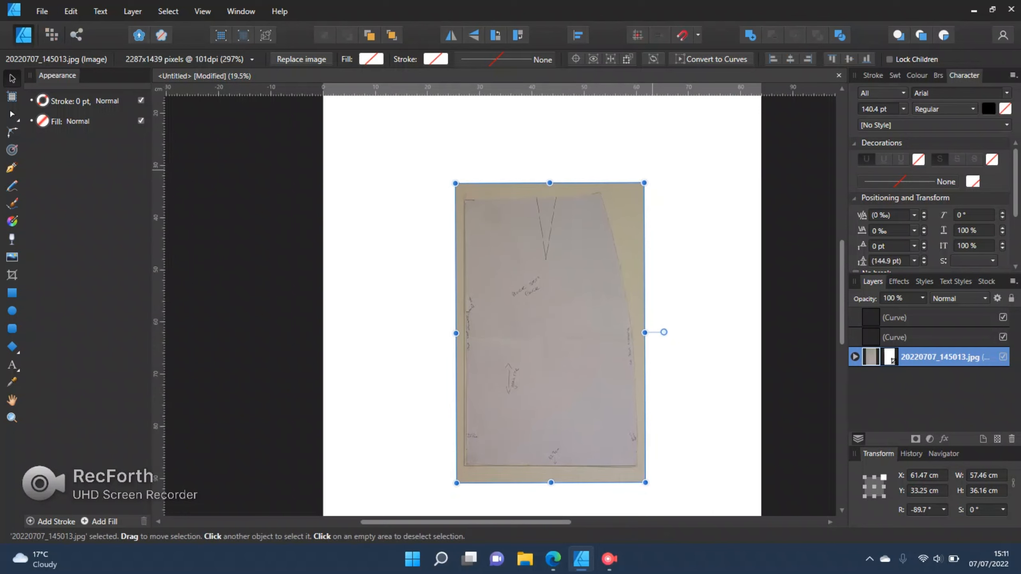
Try fine-tuning the pattern photo's rotation between about -89.2° and -89.9° and its position against the two drawn lines
drag(648, 177, 646, 176)
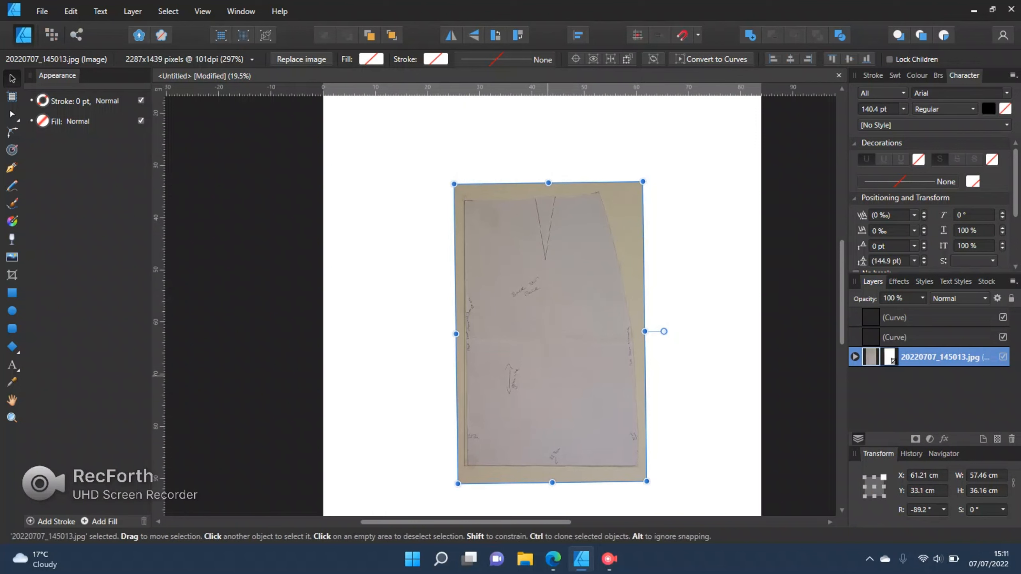
drag(547, 374, 545, 375)
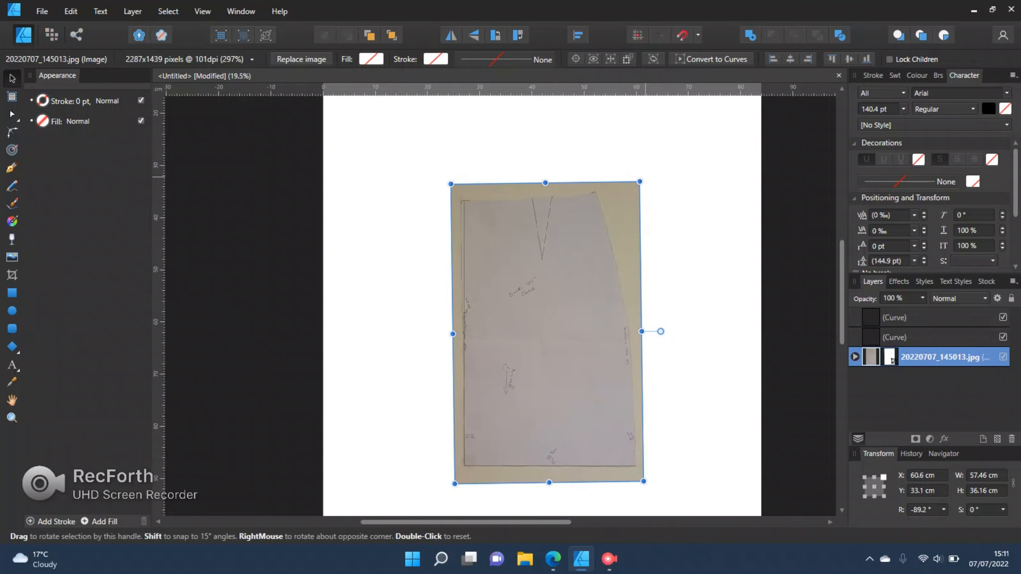
drag(646, 176, 648, 177)
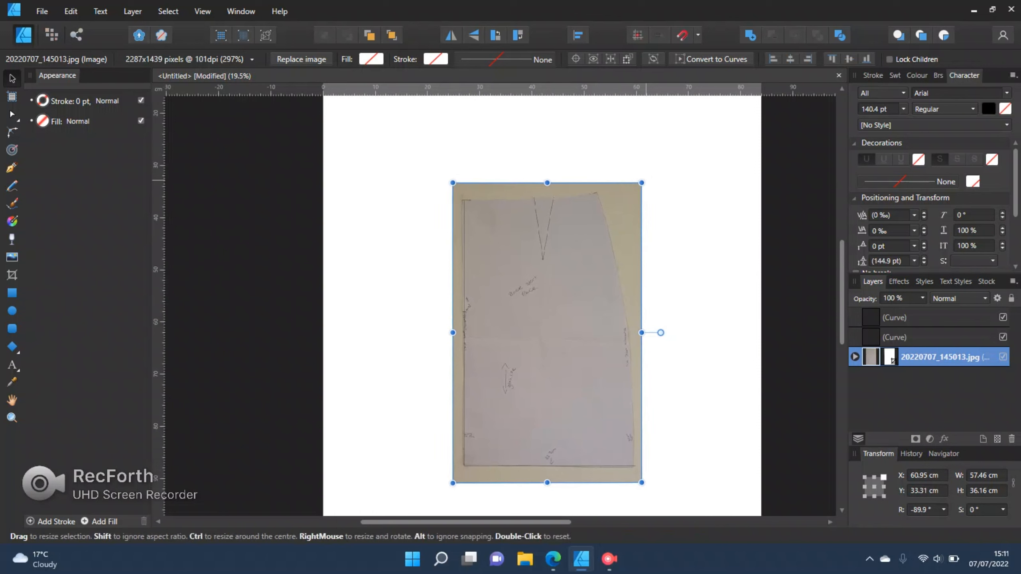
drag(580, 282, 582, 283)
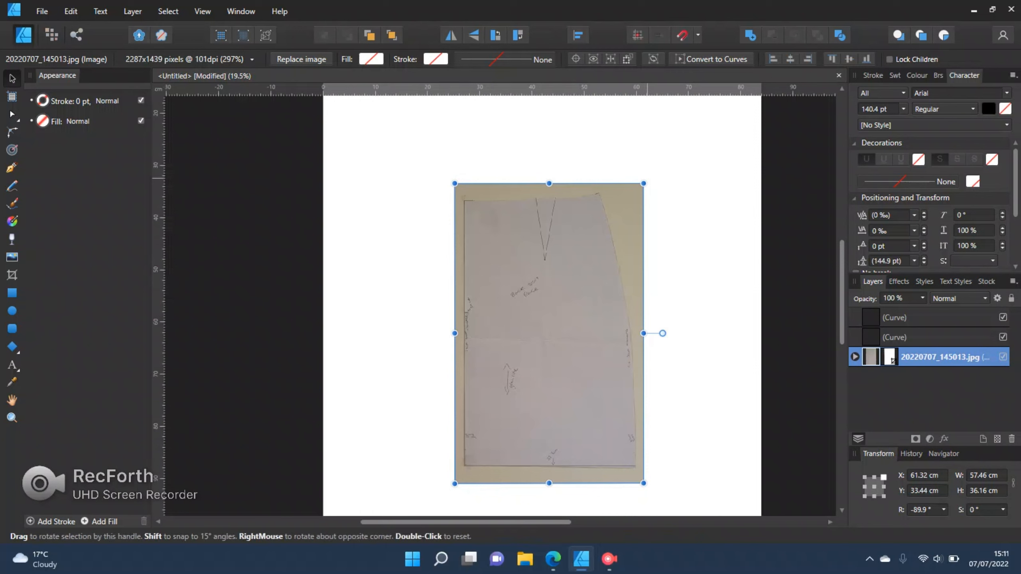
drag(662, 333, 663, 333)
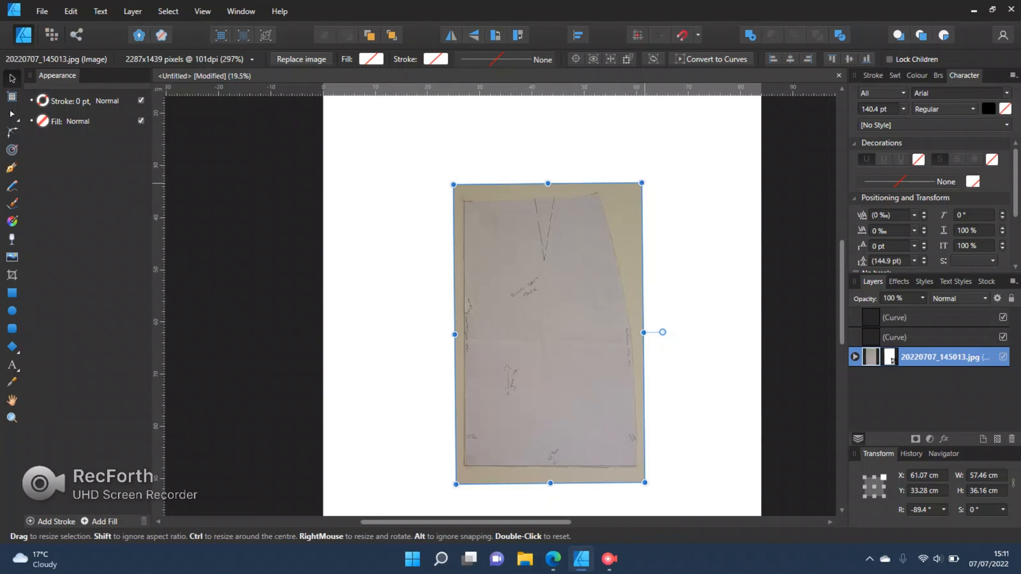
Try scaling the pattern photo down to about 56.3 × 35.4 cm and rotating it to about -90.2°
drag(643, 183, 639, 186)
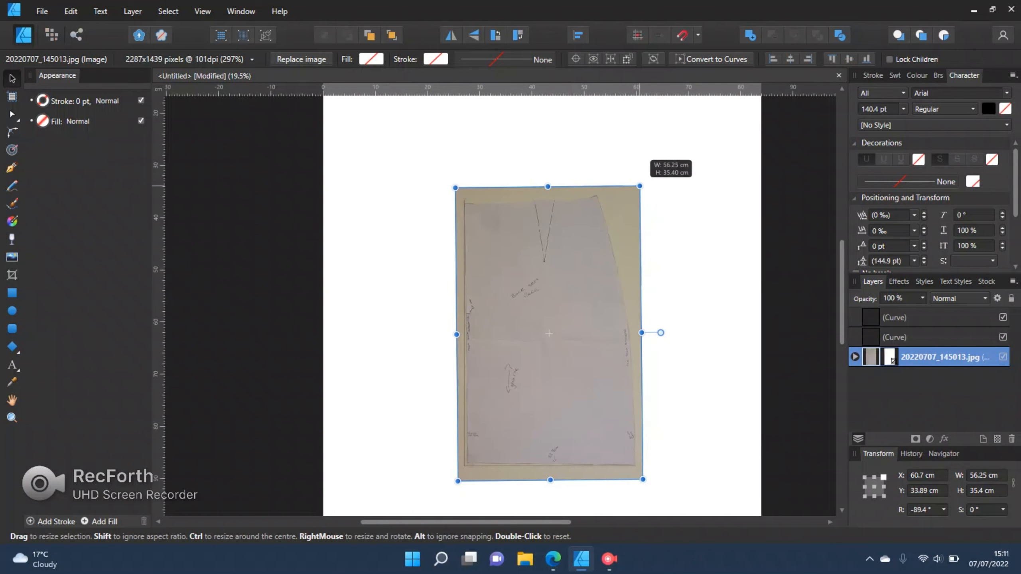
drag(559, 289, 556, 291)
drag(644, 181, 640, 183)
drag(595, 249, 593, 246)
drag(638, 177, 642, 179)
drag(597, 265, 604, 262)
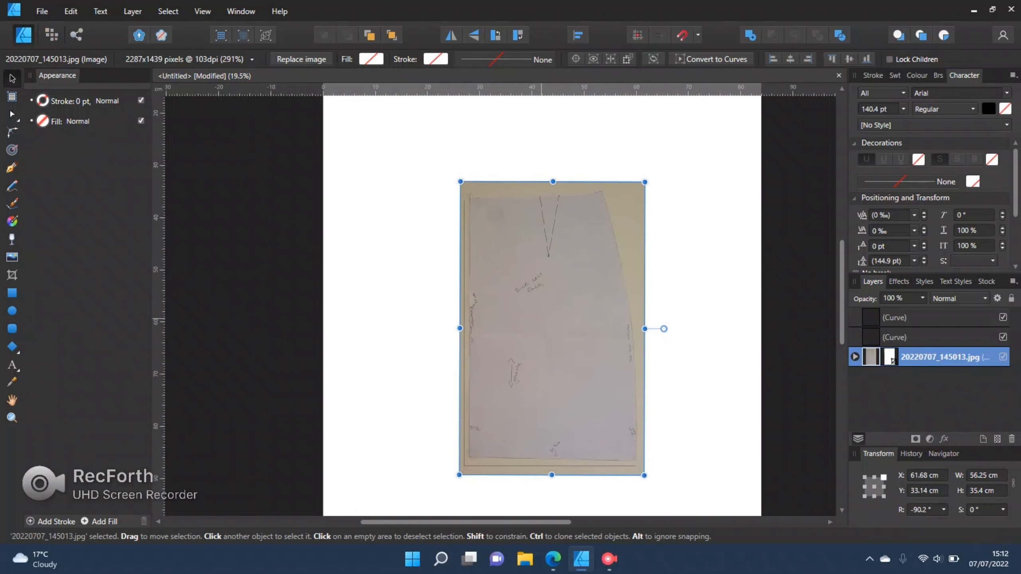
Enlarge the pattern photo proportionally to about 58 × 36.5 cm, then rotate it to about -89.6° and reposition it against the two lines
drag(459, 475, 457, 479)
drag(522, 386, 521, 391)
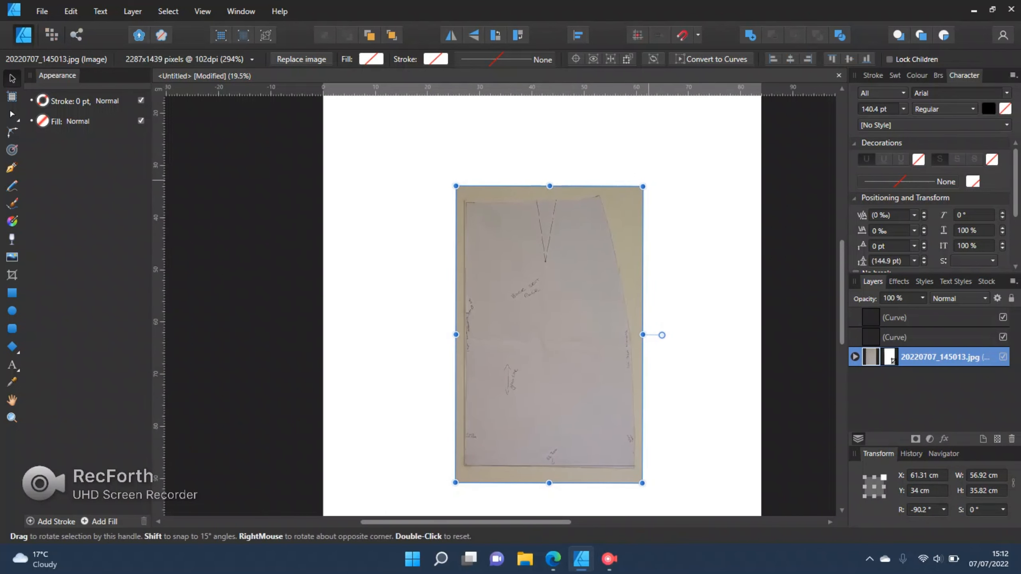
drag(648, 180, 646, 179)
drag(602, 241, 600, 239)
drag(638, 183, 648, 179)
drag(599, 263, 602, 264)
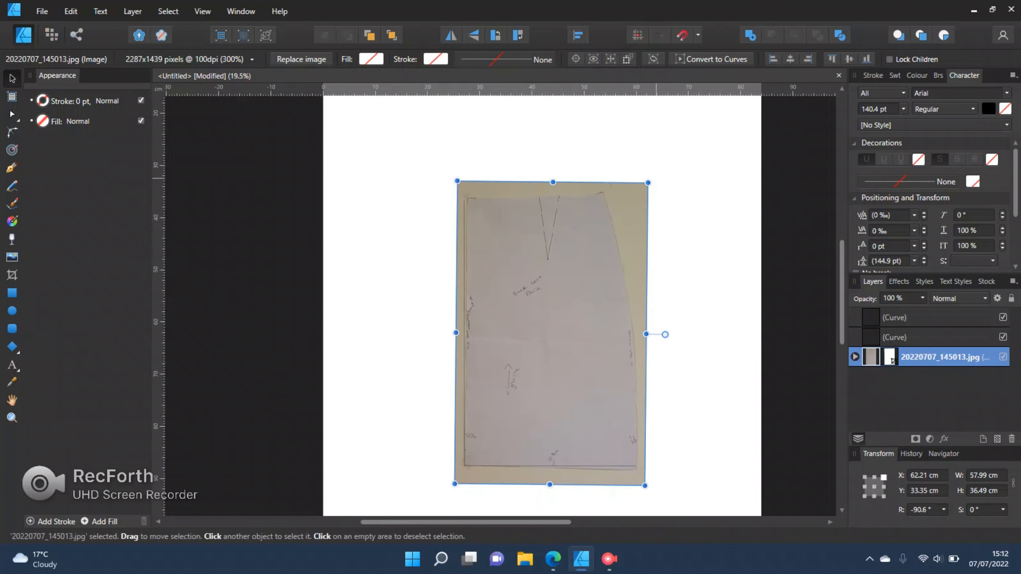
drag(656, 179, 653, 176)
drag(603, 249, 601, 248)
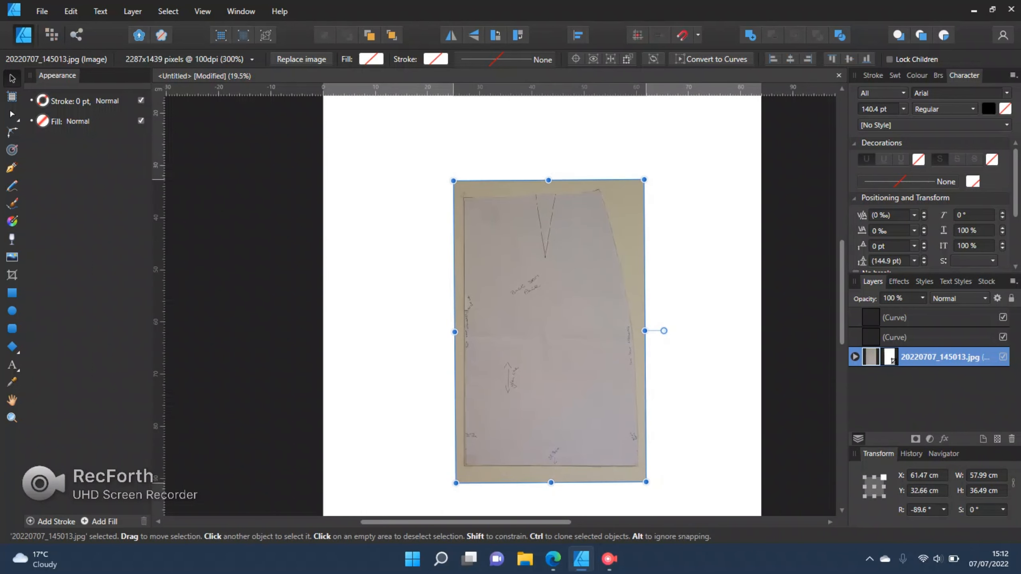
Extend the vertical line's upper end to the pattern's waist corner, making it about 51.4 cm long
scroll(576, 437, up, 3)
scroll(576, 438, down, 1)
scroll(576, 437, up, 4)
click(356, 146)
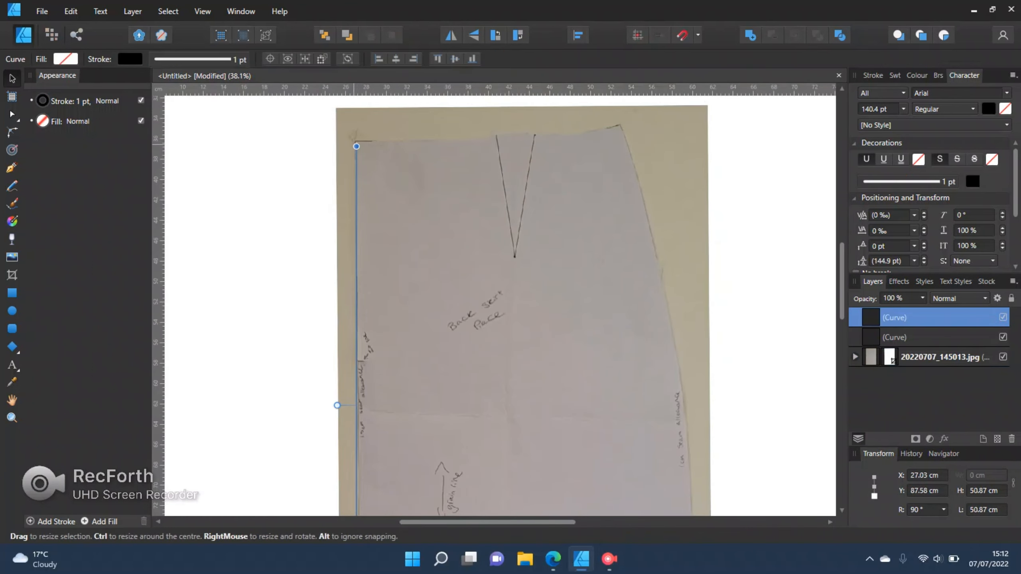
click(310, 169)
Rotate the pattern photo to about -89.9° and reposition it to match its straight side and hem with the two lines
scroll(414, 305, down, 5)
drag(414, 356, 412, 357)
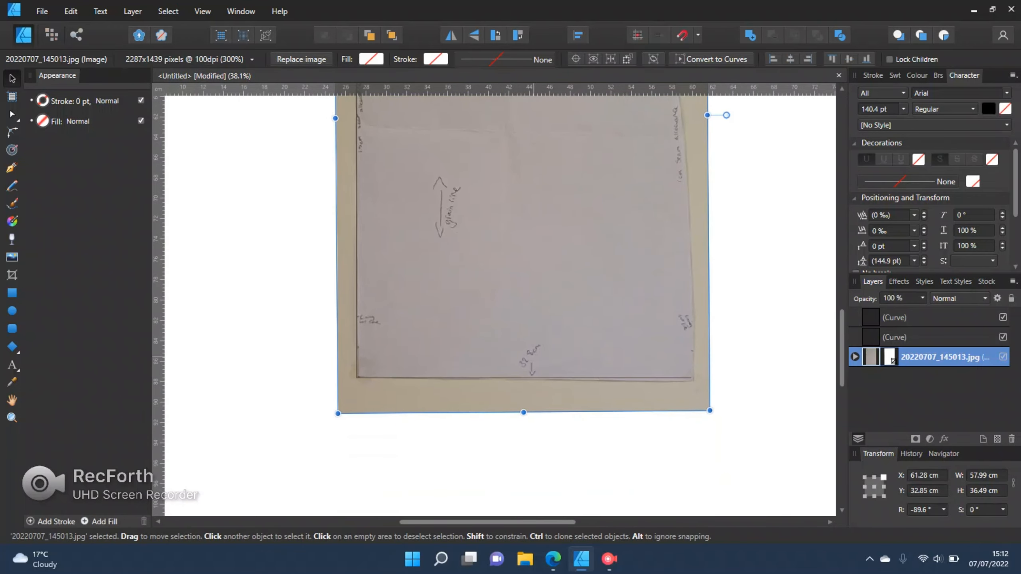
drag(712, 415, 715, 414)
scroll(711, 381, down, 2)
scroll(710, 381, up, 3)
drag(710, 113, 713, 114)
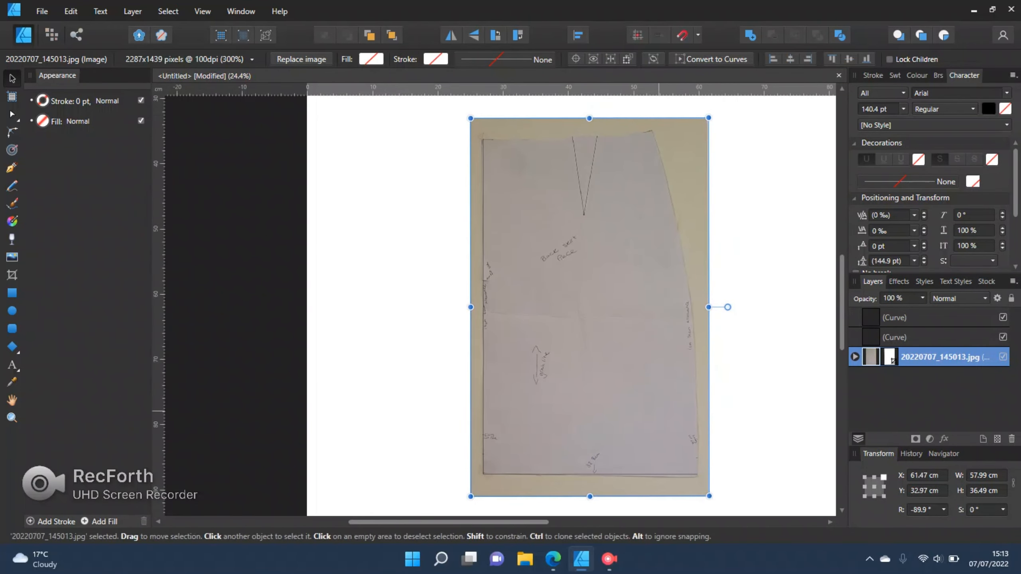
Examine how the photo's hem and straight side line up with the drawn lines from waist to hem
scroll(686, 475, up, 3)
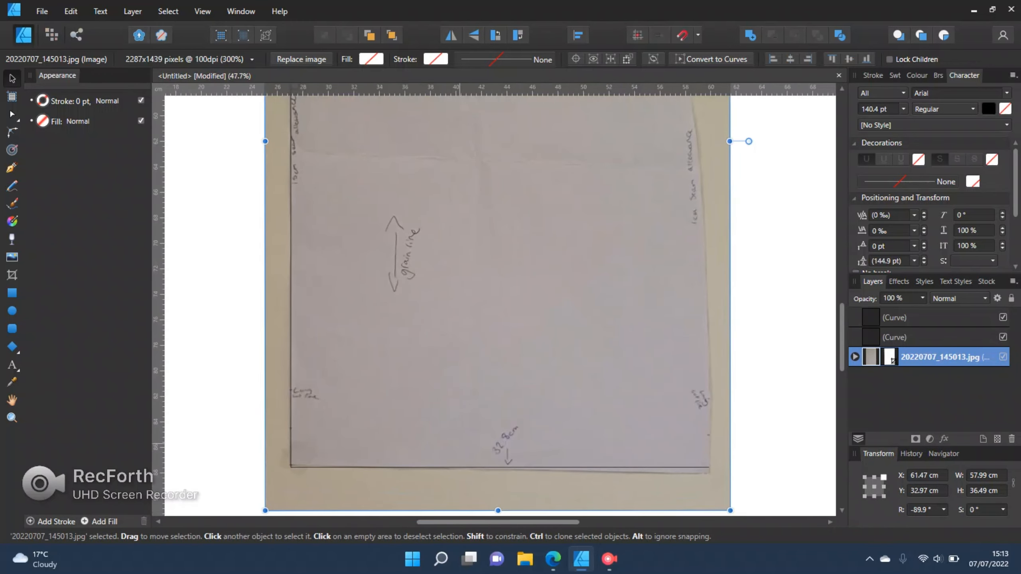
scroll(458, 511, down, 3)
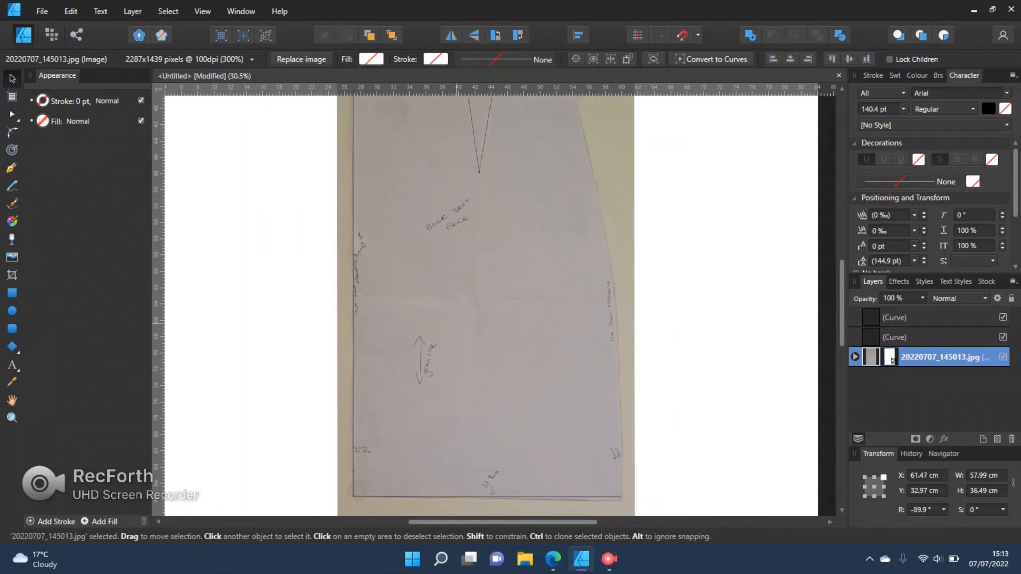
scroll(486, 306, up, 2)
scroll(485, 306, down, 3)
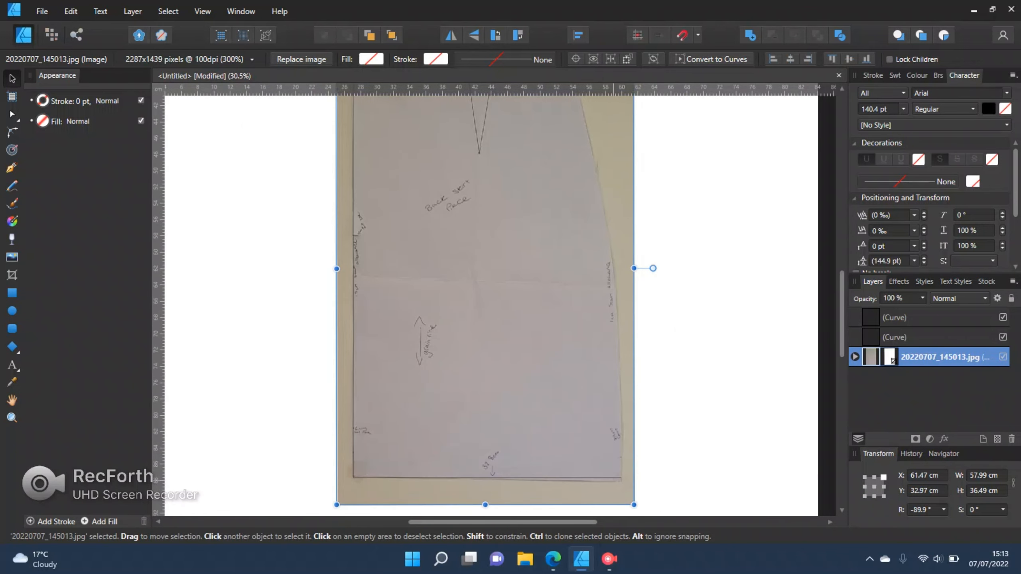
scroll(485, 306, up, 2)
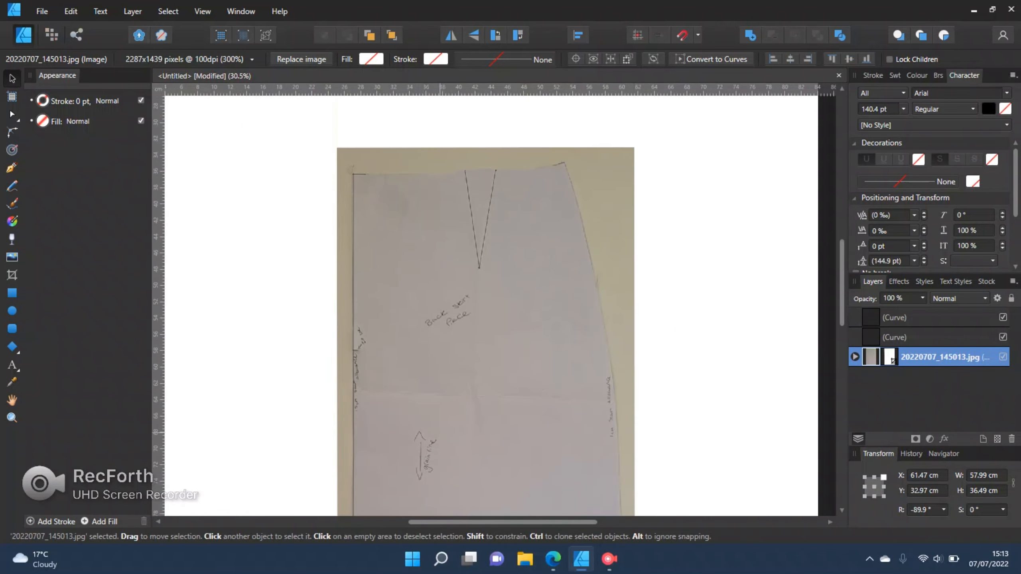
scroll(485, 305, down, 4)
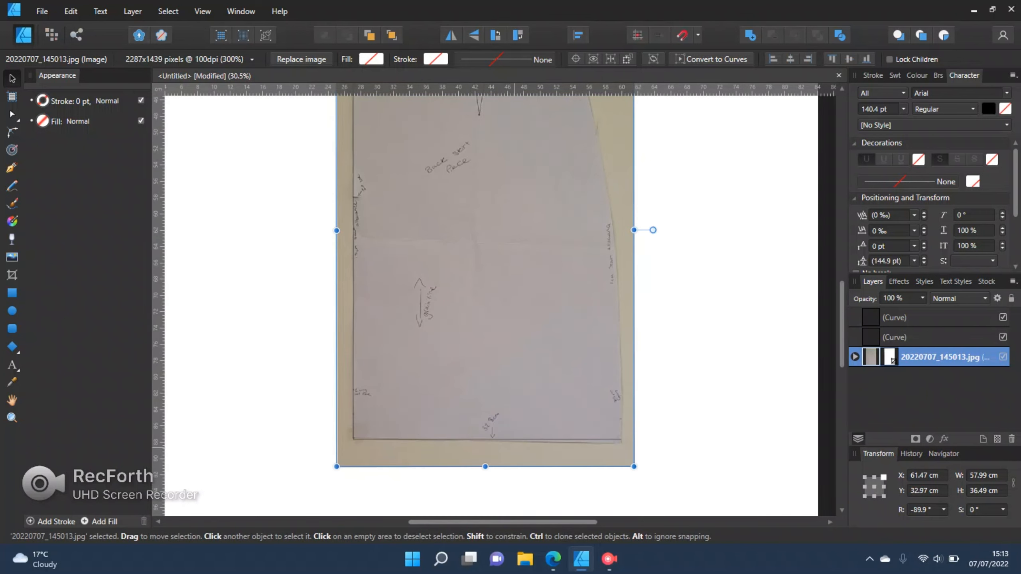
scroll(485, 299, up, 2)
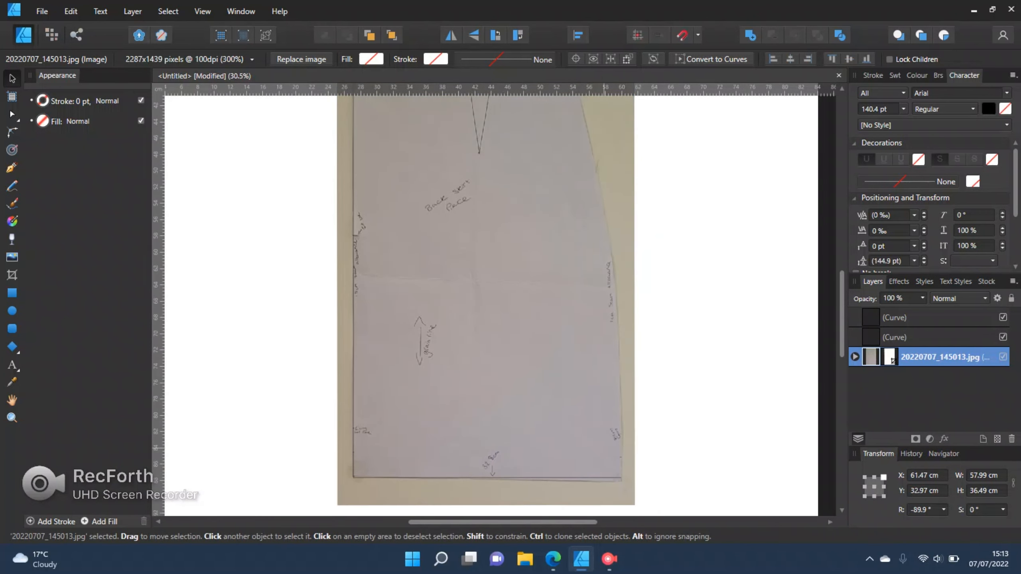
scroll(486, 299, down, 4)
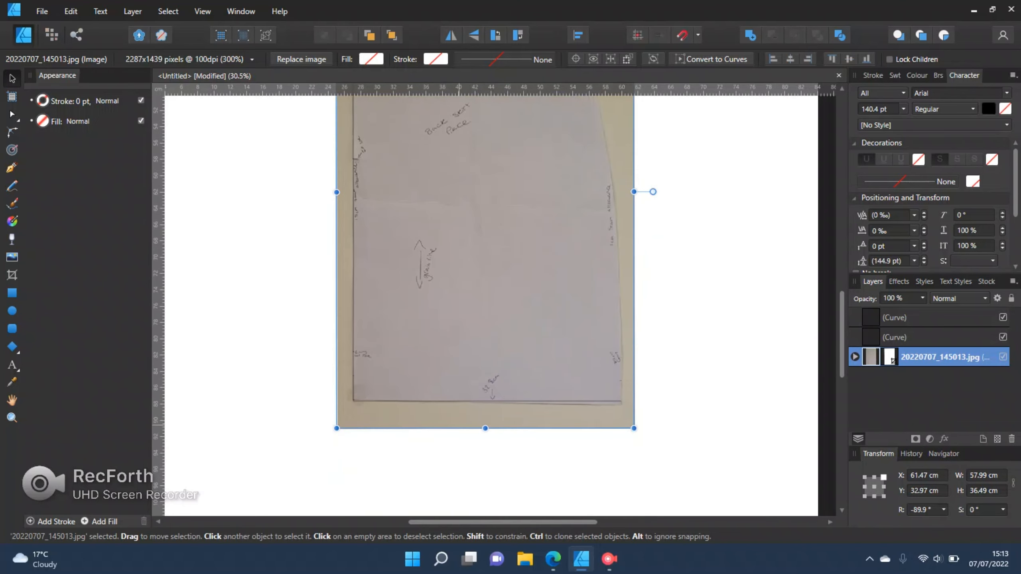
scroll(485, 299, up, 8)
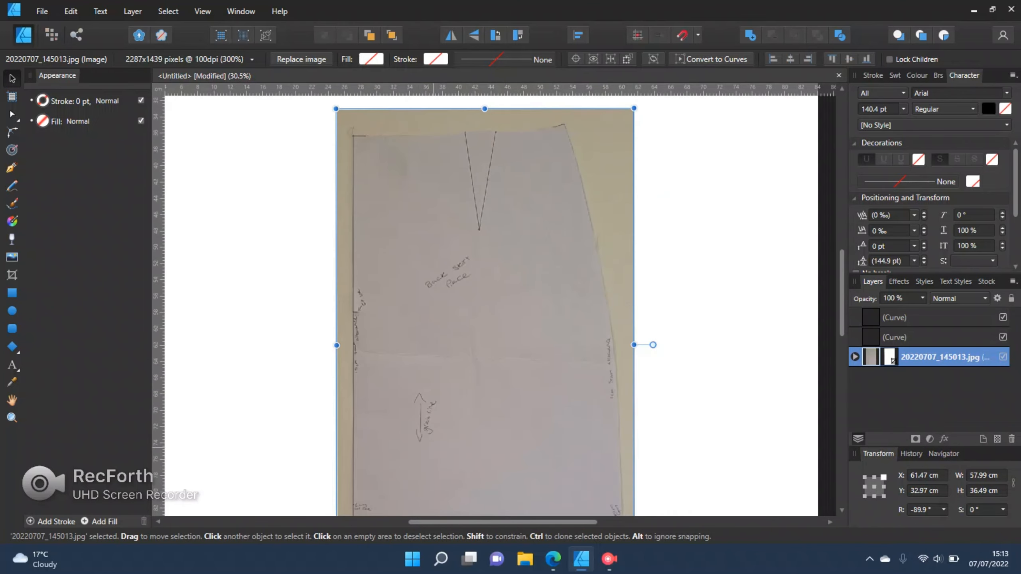
scroll(485, 299, down, 4)
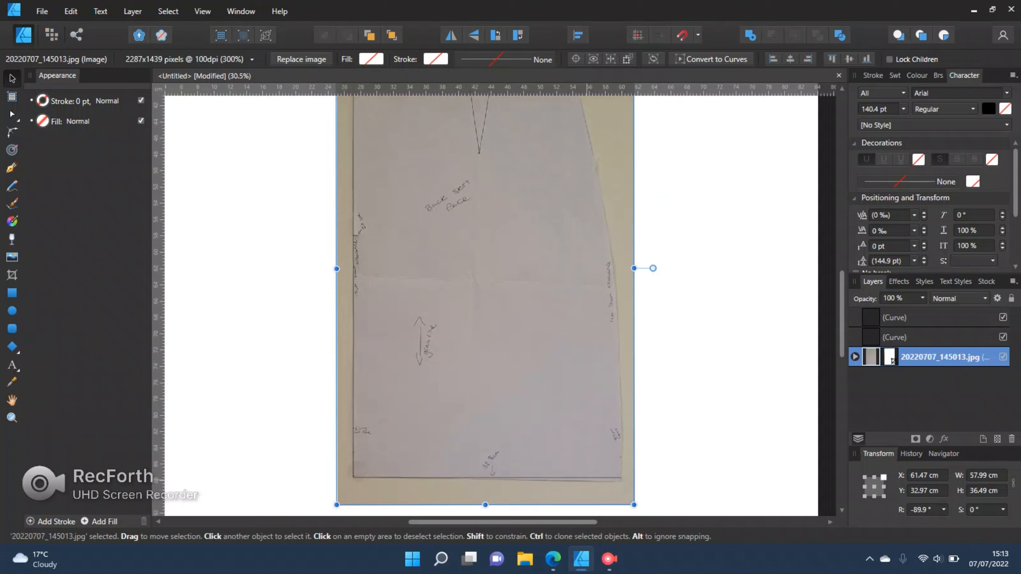
scroll(486, 300, up, 4)
scroll(485, 300, down, 3)
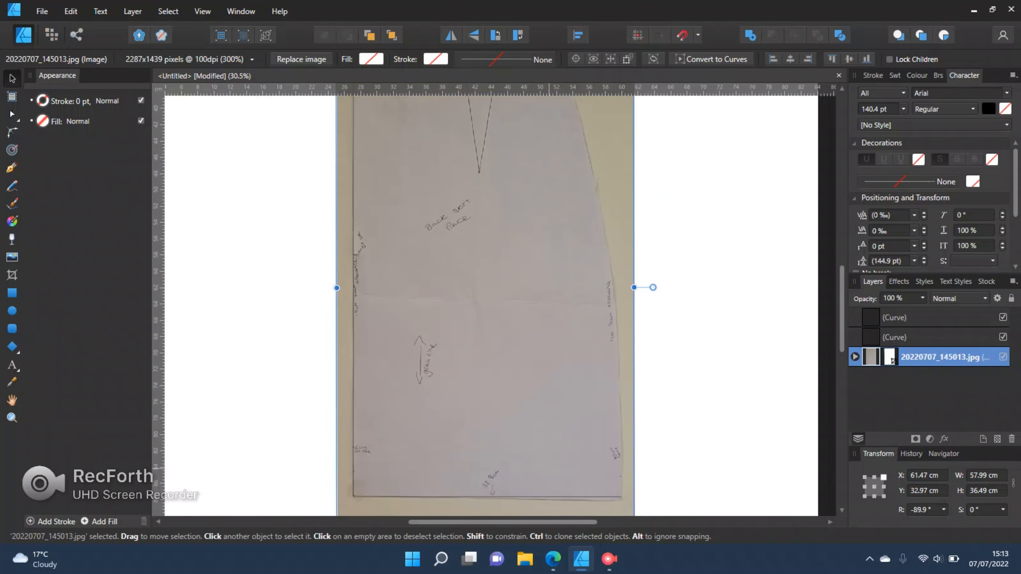
Check the hem line's width, its corner alignment with the pattern and the vertical line's length
click(543, 497)
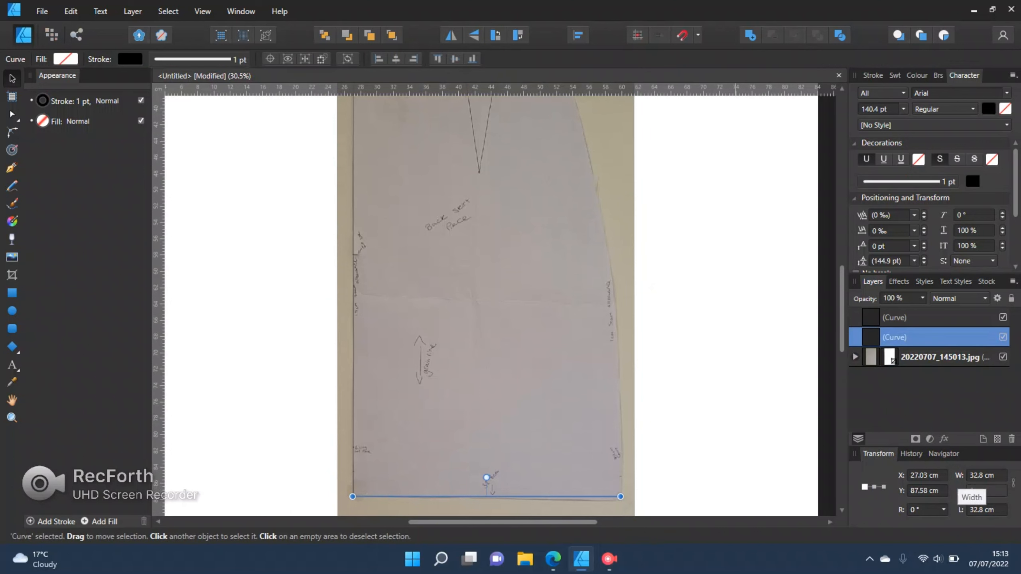
scroll(485, 300, down, 2)
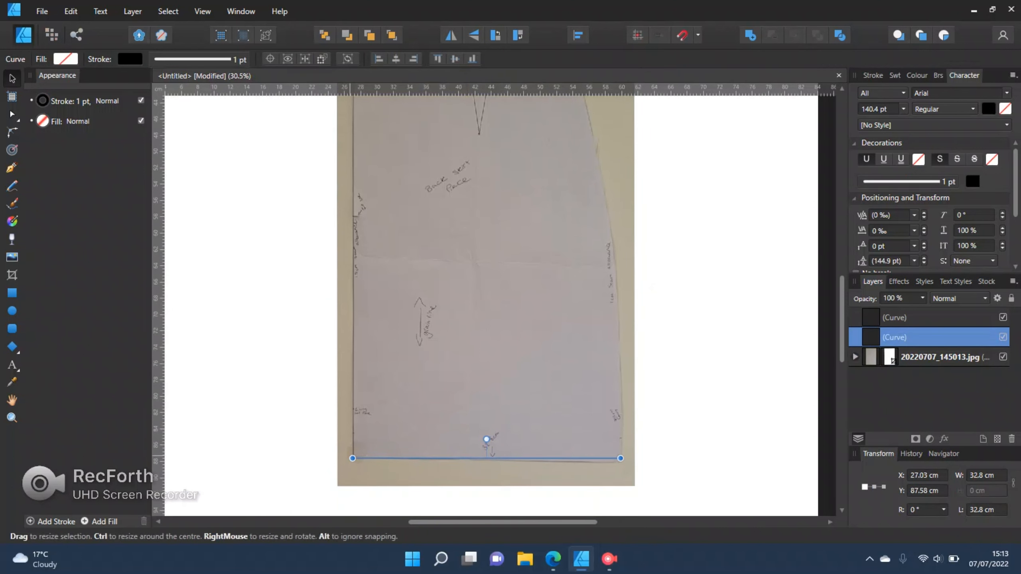
scroll(499, 306, up, 5)
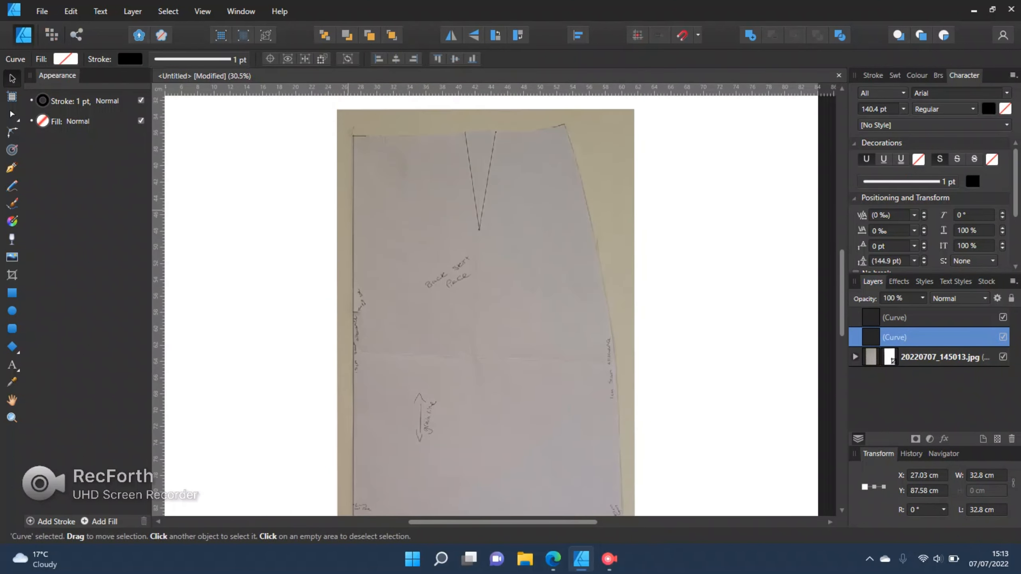
scroll(356, 454, down, 5)
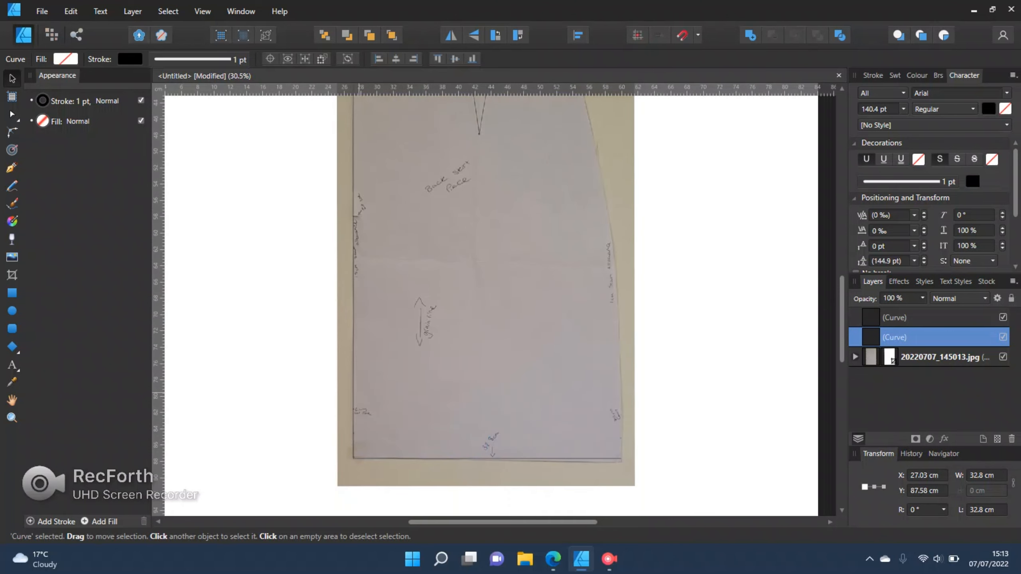
scroll(356, 454, up, 5)
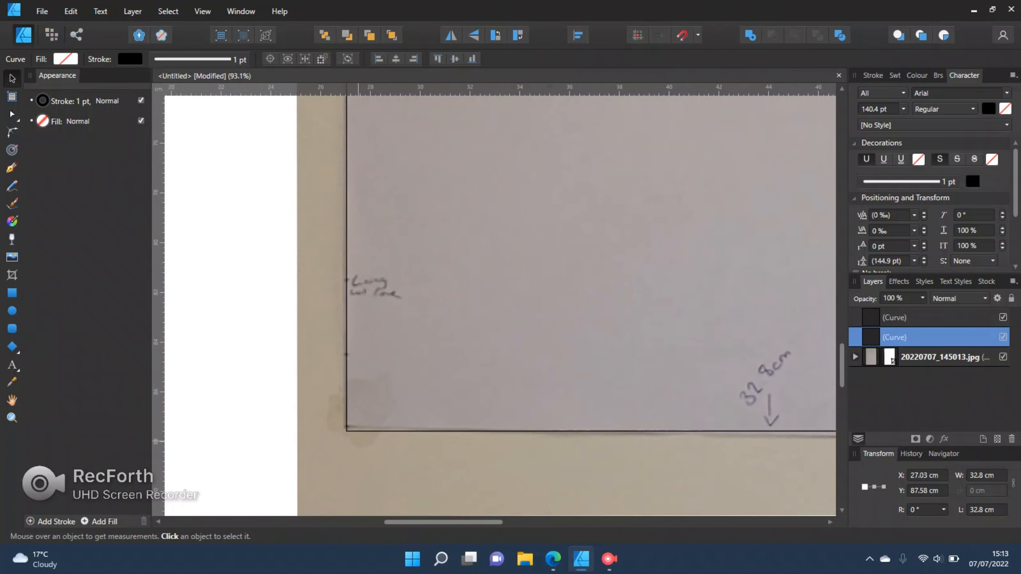
scroll(378, 362, down, 4)
scroll(492, 349, down, 1)
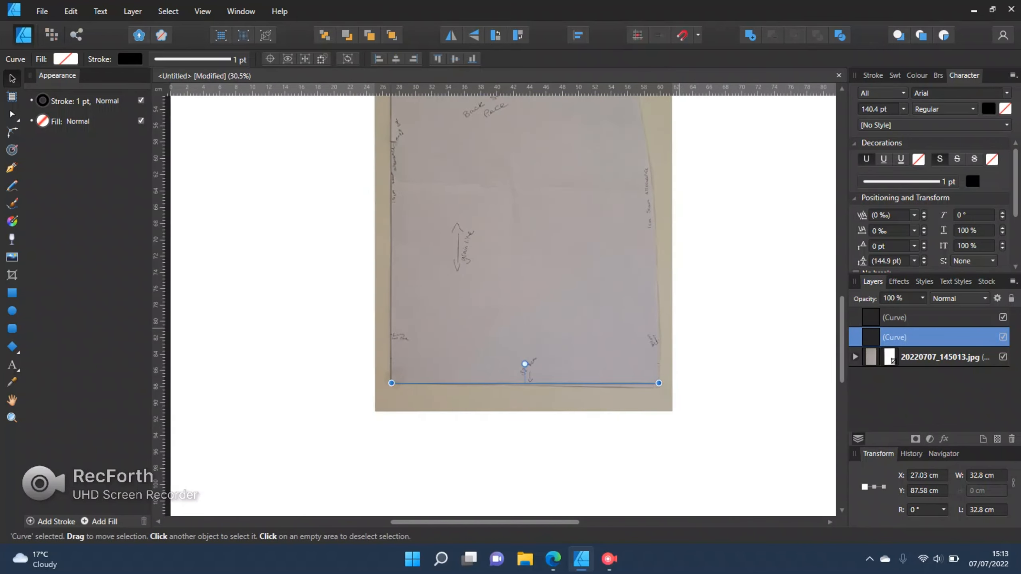
scroll(492, 349, up, 3)
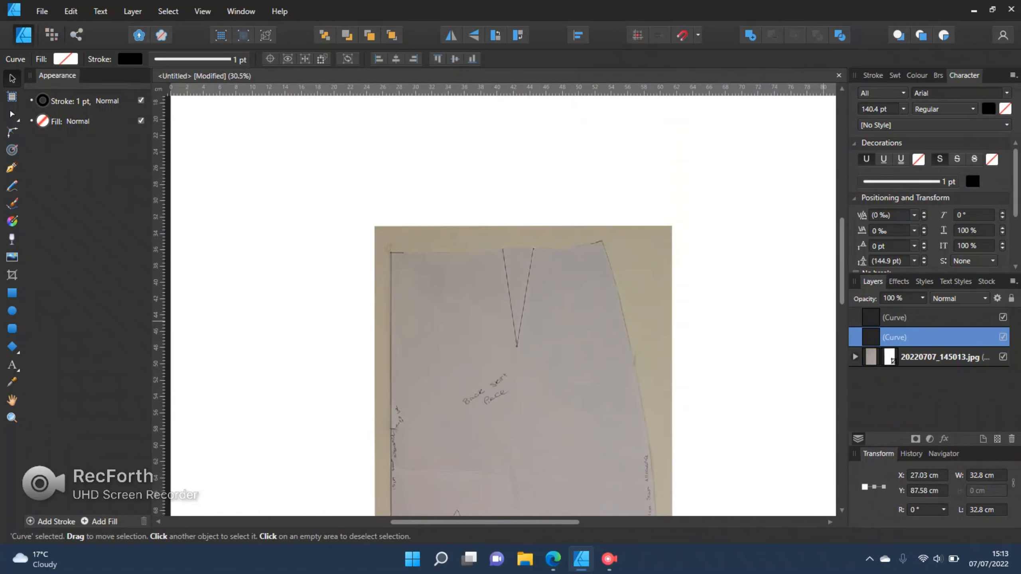
click(895, 318)
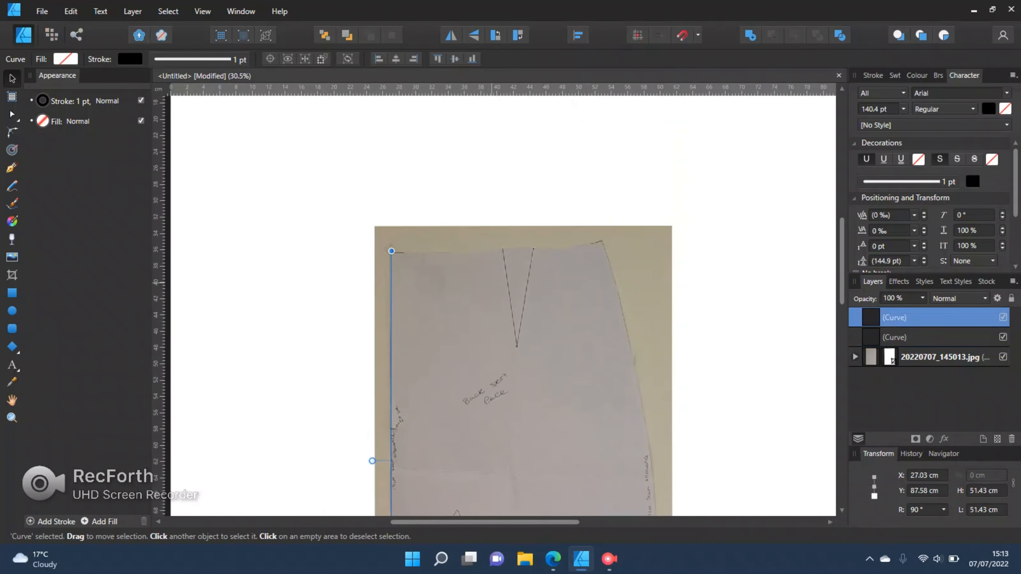
Trace the first part of the waist with the Pen tool from the straight side's upper corner to the dart's peak, ending in a sharp node
key(p)
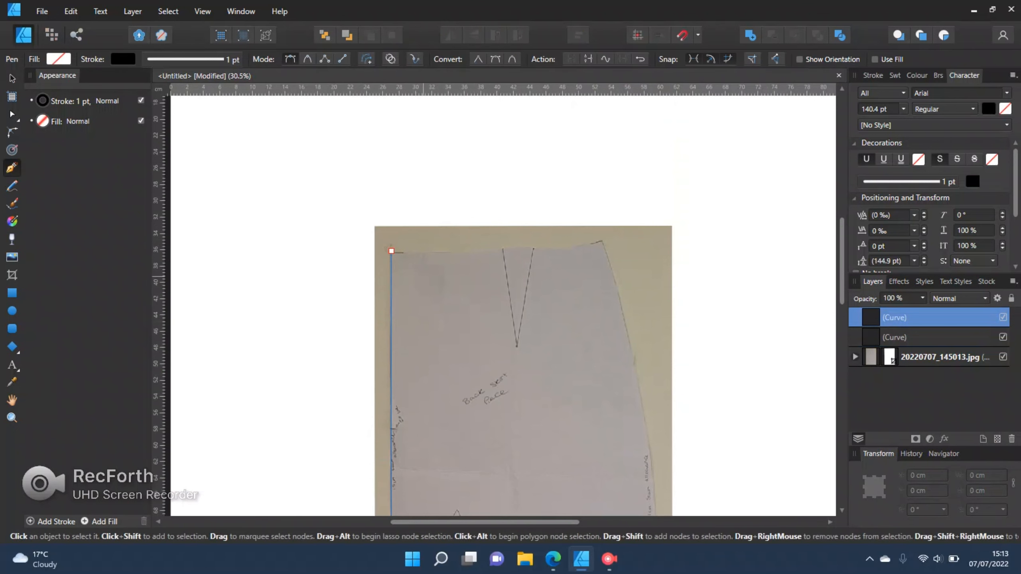
scroll(419, 258, up, 3)
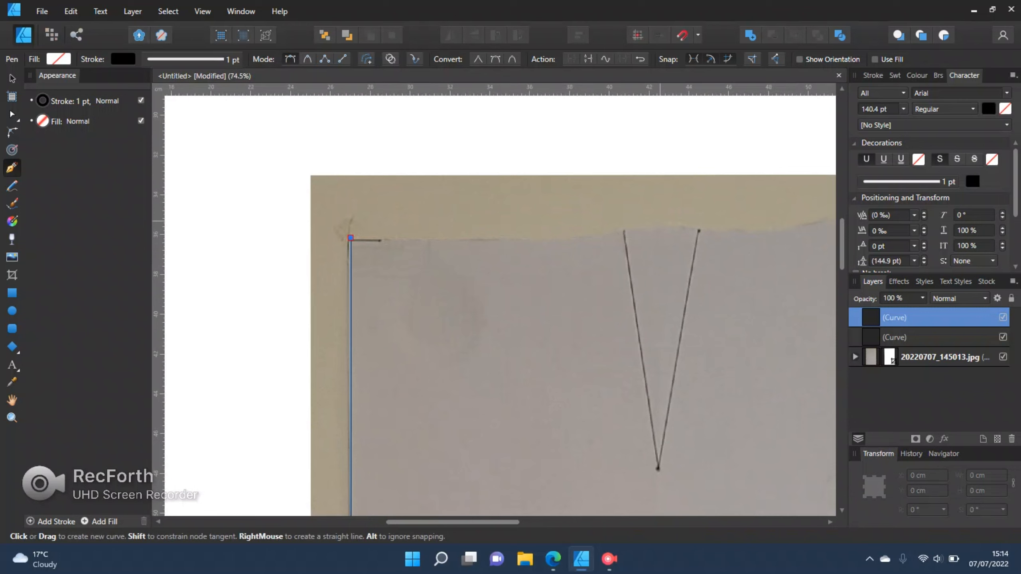
drag(660, 220, 758, 192)
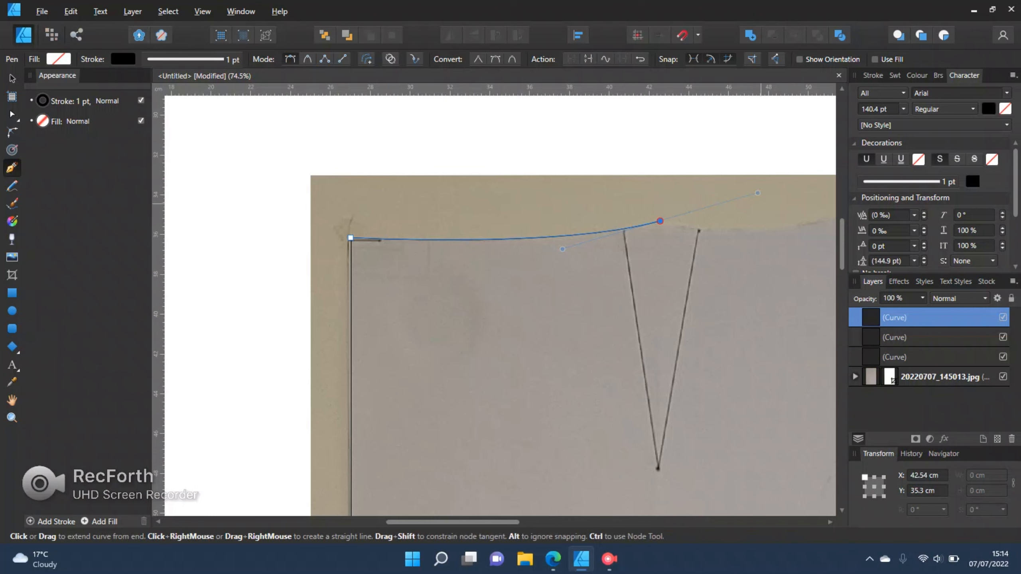
alt+click(757, 193)
Continue the waist curve from the dart's peak to the side seam's upper corner and make that node sharp
drag(494, 522, 543, 523)
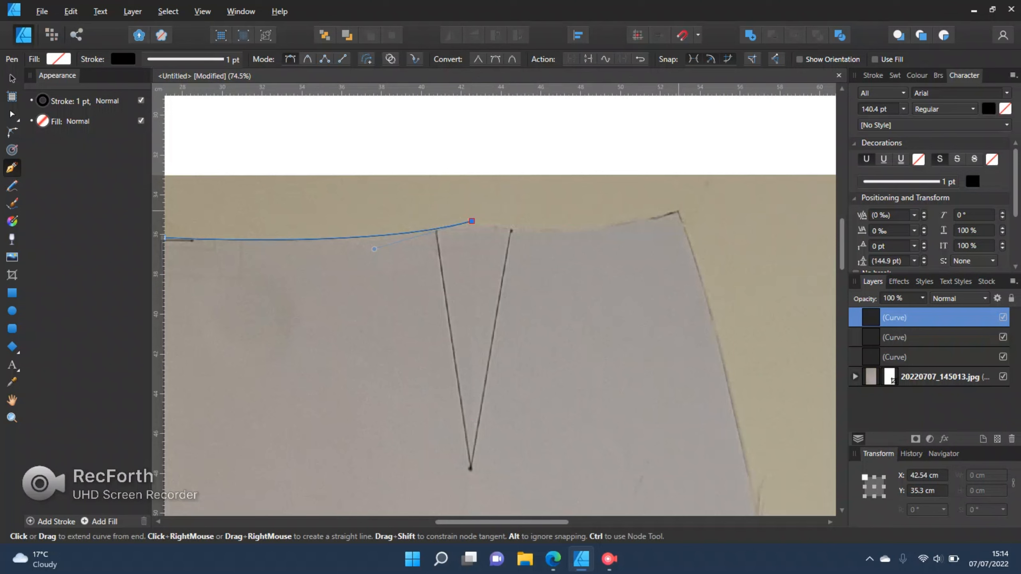
drag(678, 210, 811, 171)
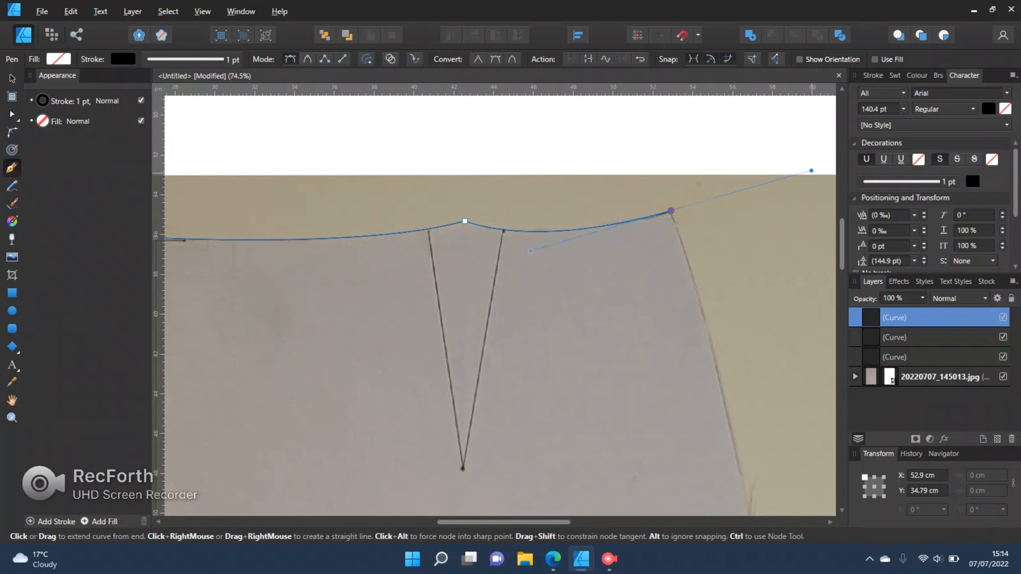
scroll(743, 238, down, 5)
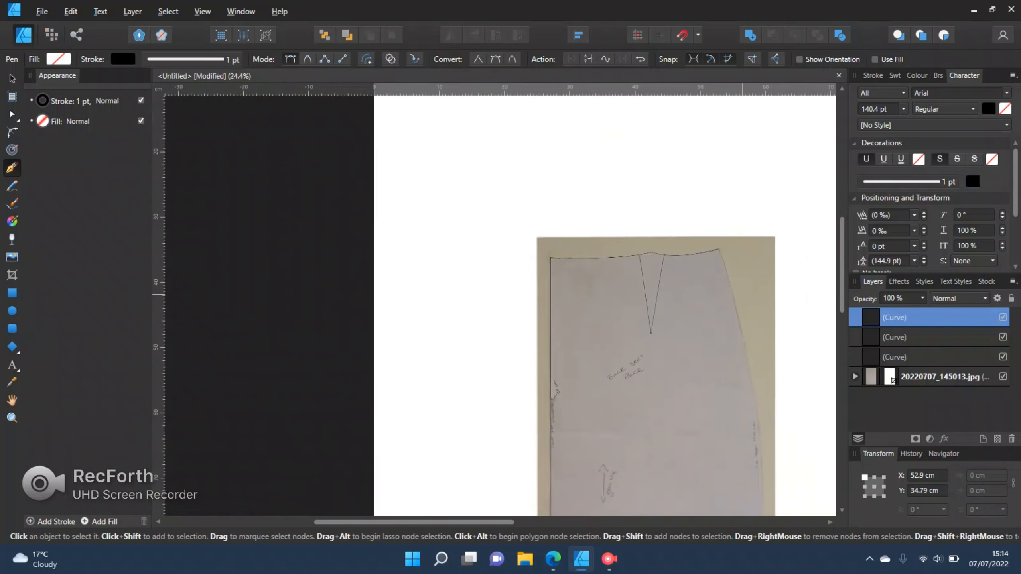
scroll(745, 296, down, 3)
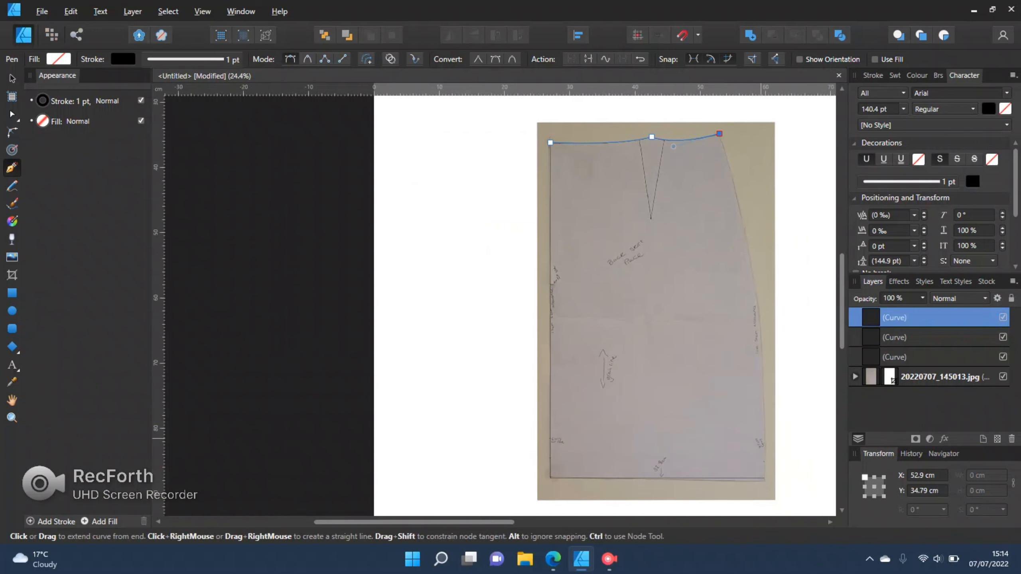
scroll(603, 352, right, 3)
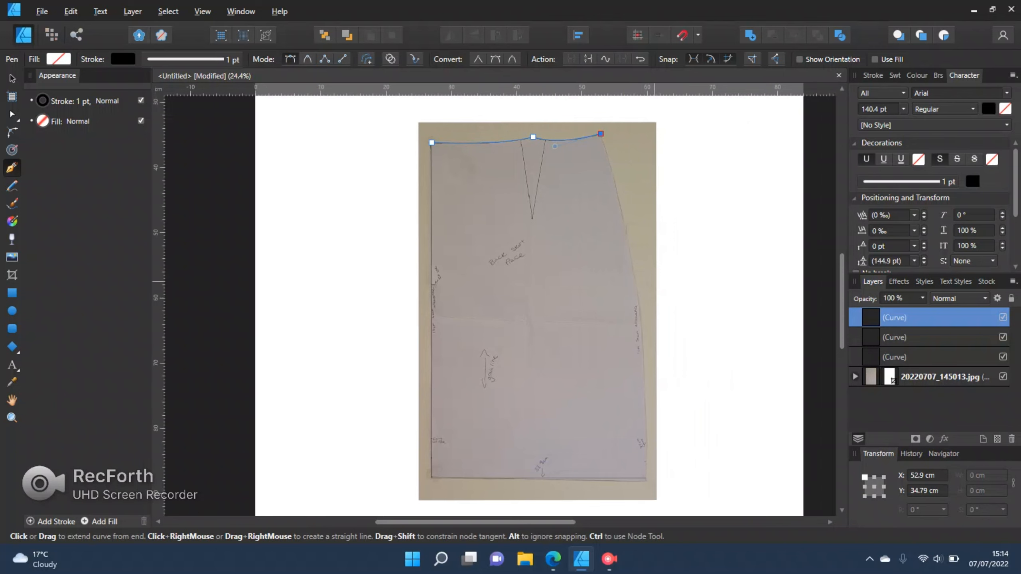
scroll(730, 345, down, 3)
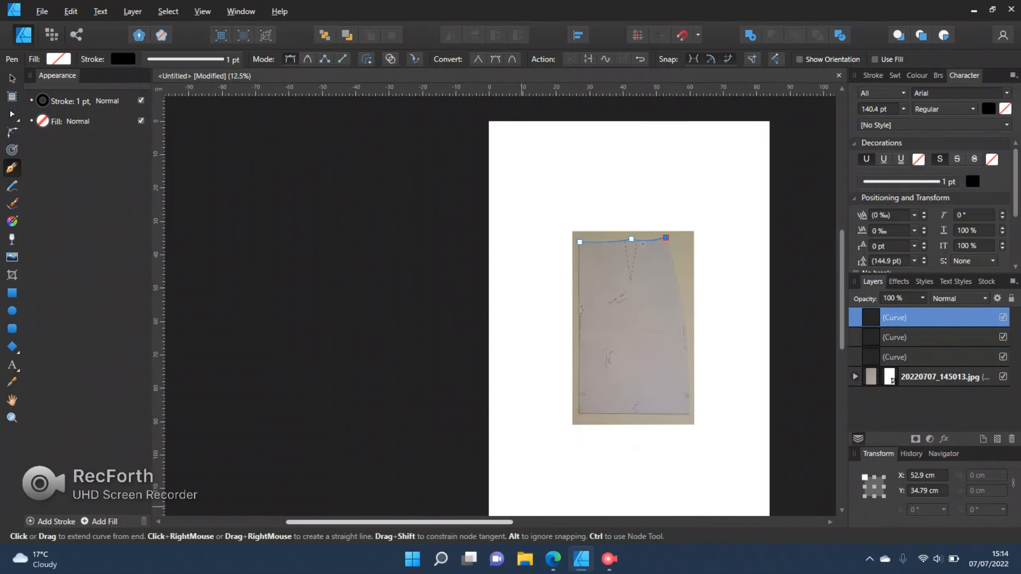
drag(493, 523, 527, 523)
scroll(650, 393, up, 1)
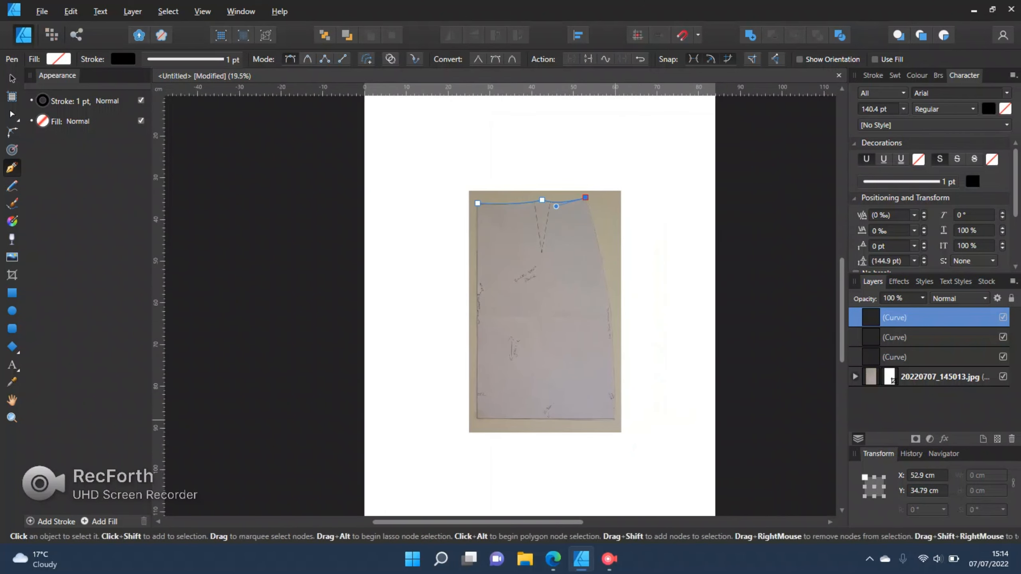
scroll(584, 427, up, 1)
scroll(613, 418, up, 1)
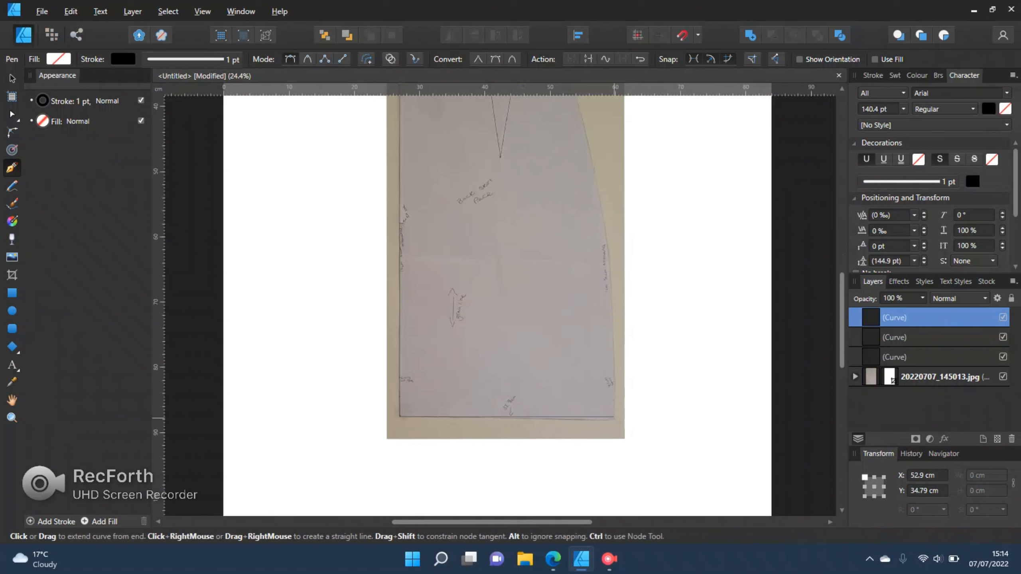
scroll(615, 418, up, 2)
click(568, 149)
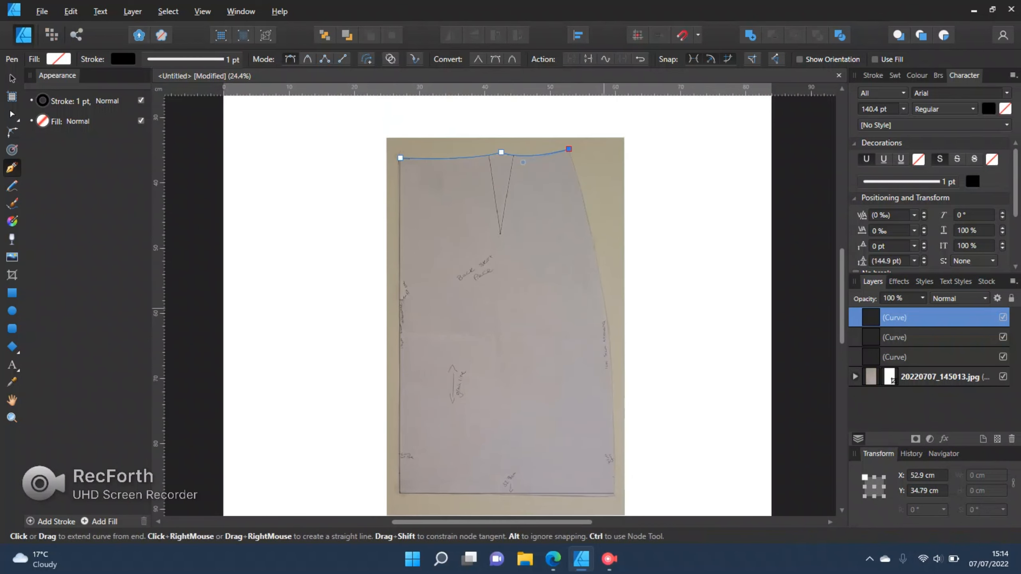
Draw the curved side seam from the waist corner to the hem line's free end, finishing with a sharp node
scroll(615, 418, down, 2)
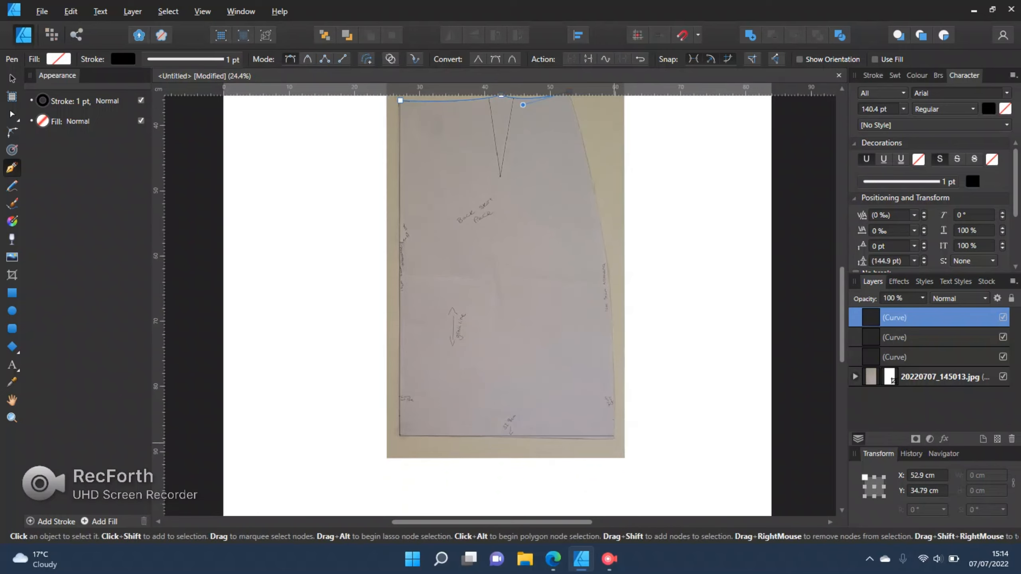
scroll(615, 436, up, 5)
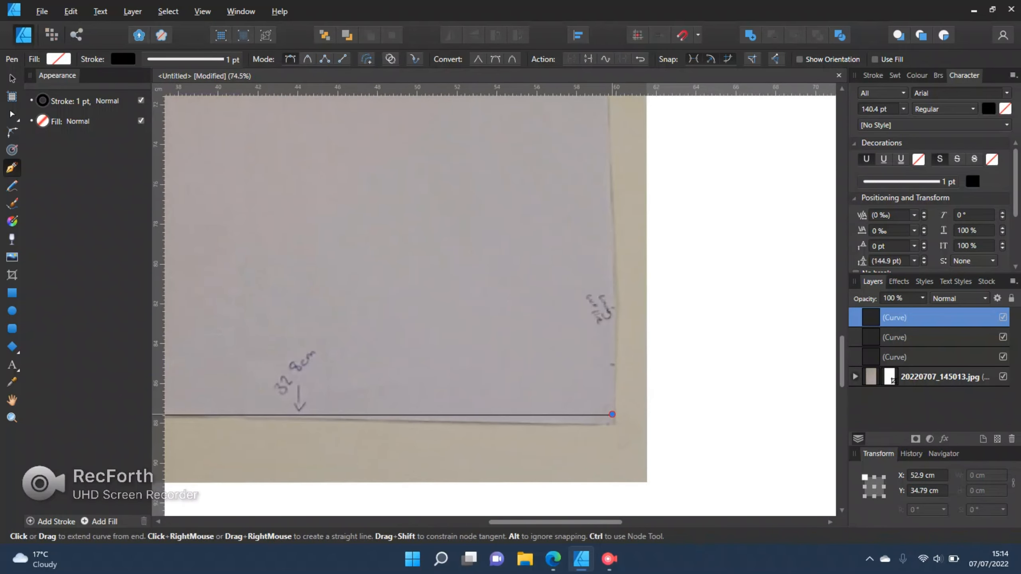
drag(612, 414, 580, 461)
scroll(580, 462, down, 4)
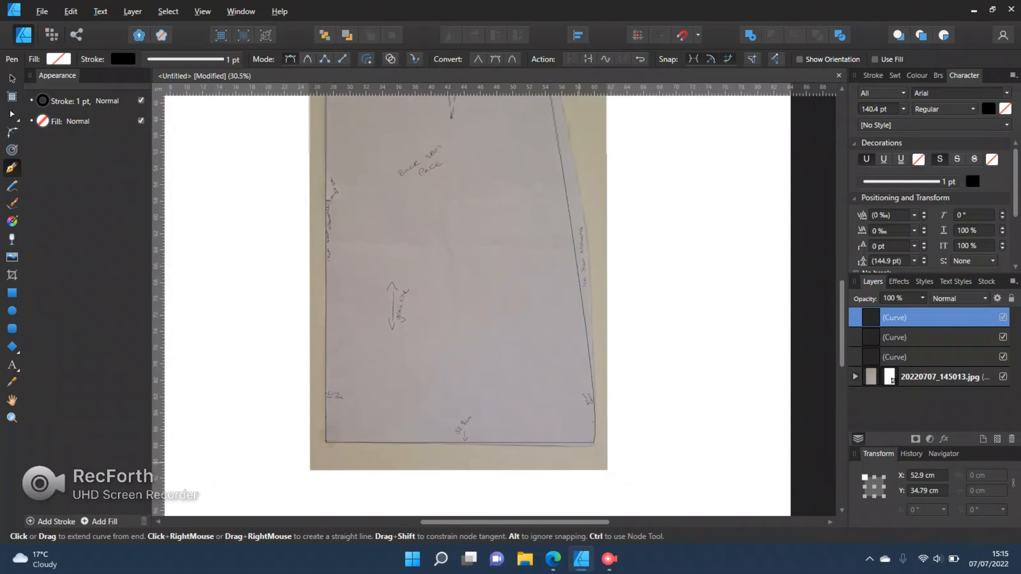
scroll(576, 416, down, 3)
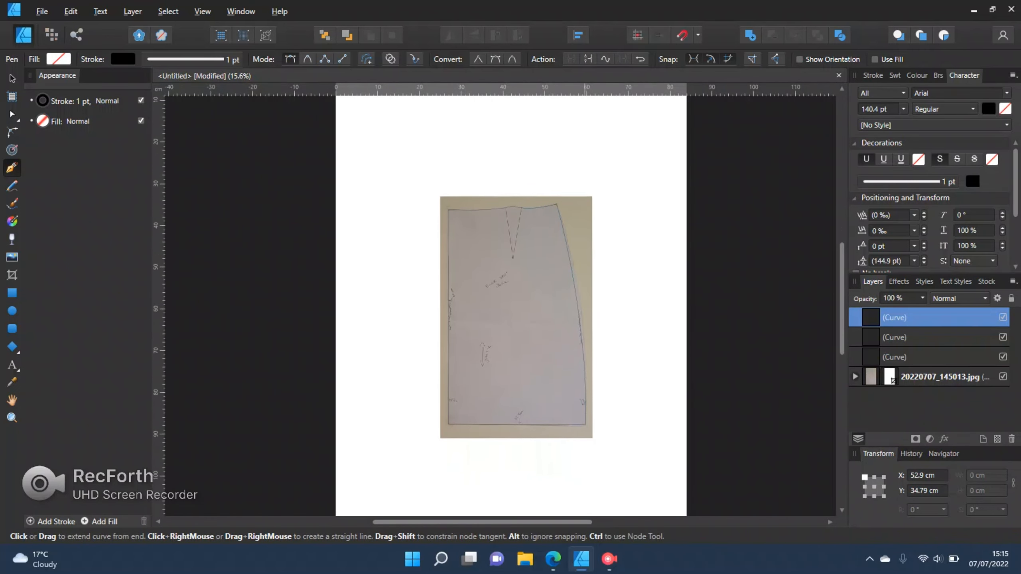
scroll(583, 455, down, 4)
scroll(583, 454, down, 2)
drag(583, 455, 588, 455)
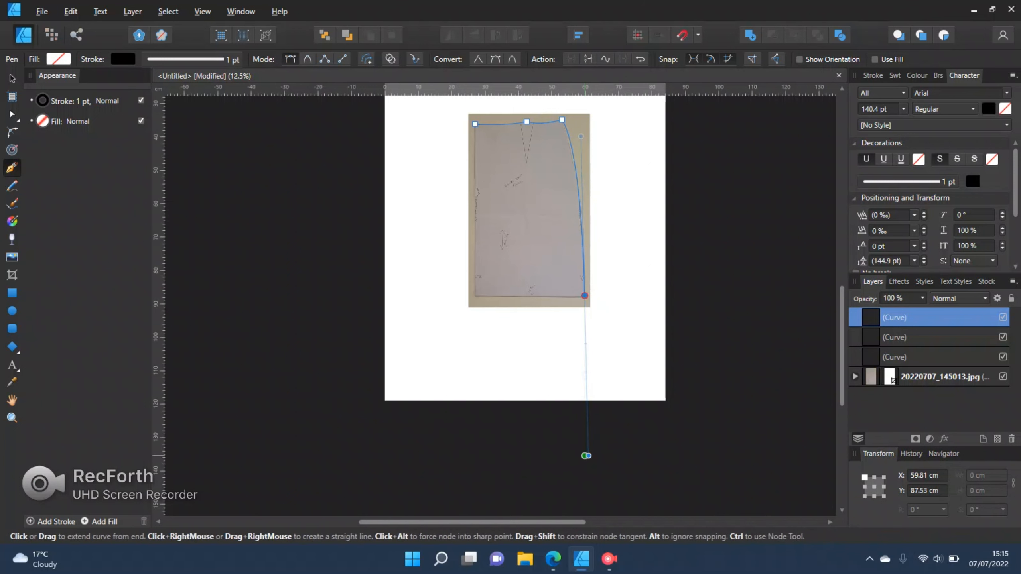
alt+click(589, 455)
scroll(599, 198, up, 3)
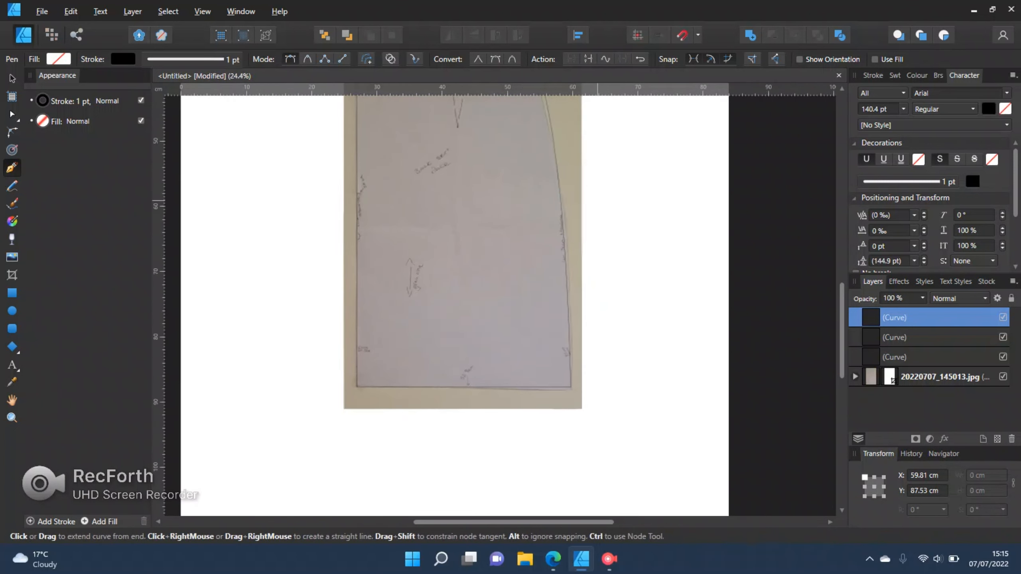
scroll(586, 217, up, 2)
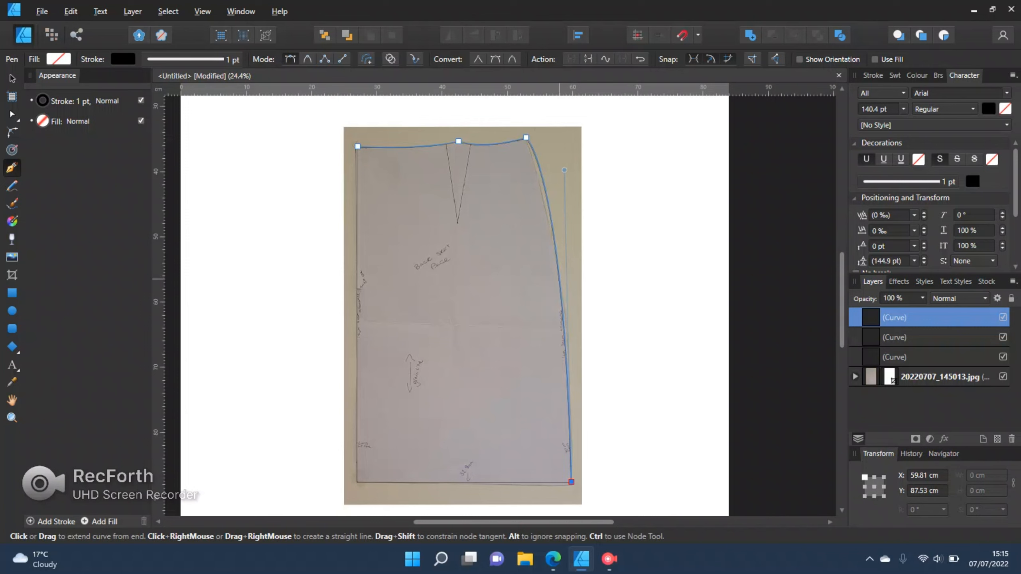
click(565, 348)
key(ctrl+z)
key(v)
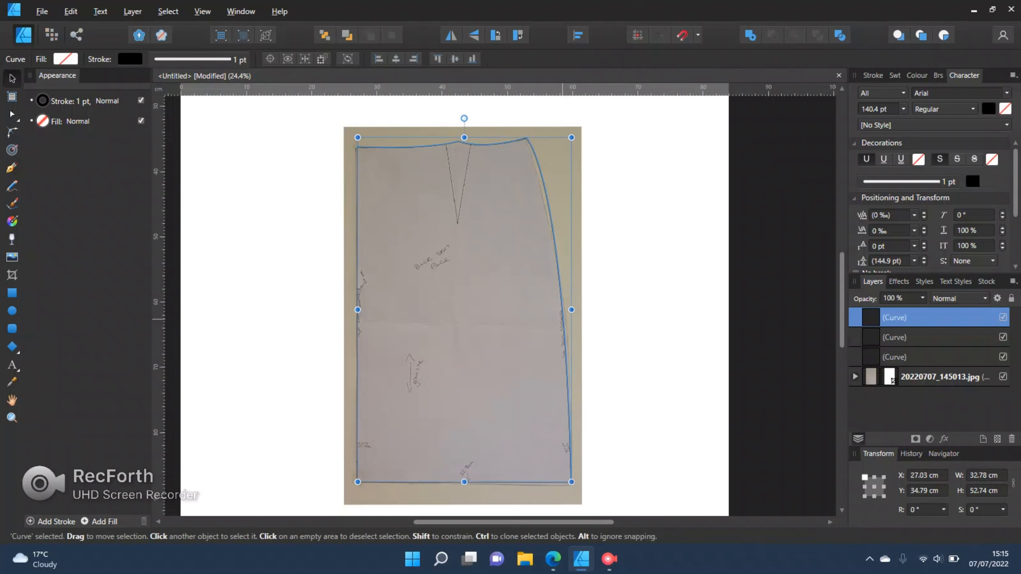
double_click(900, 318)
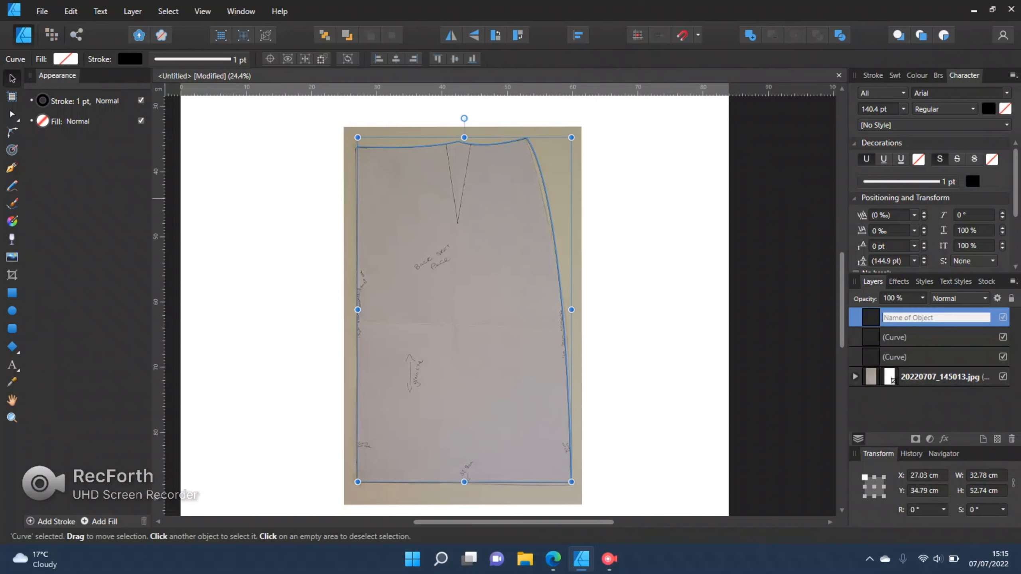
Reshape the side seam segment and its waist-corner handle with the Node tool to follow the pattern edge in the photo
click(12, 114)
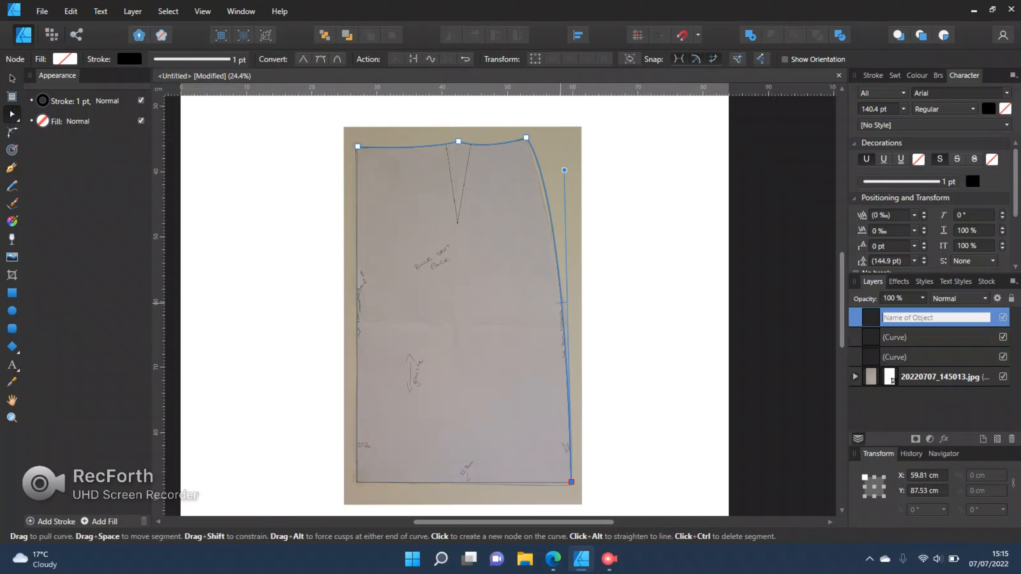
mouse_move(562, 302)
mouse_down()
mouse_move(574, 309)
mouse_move(564, 314)
mouse_up()
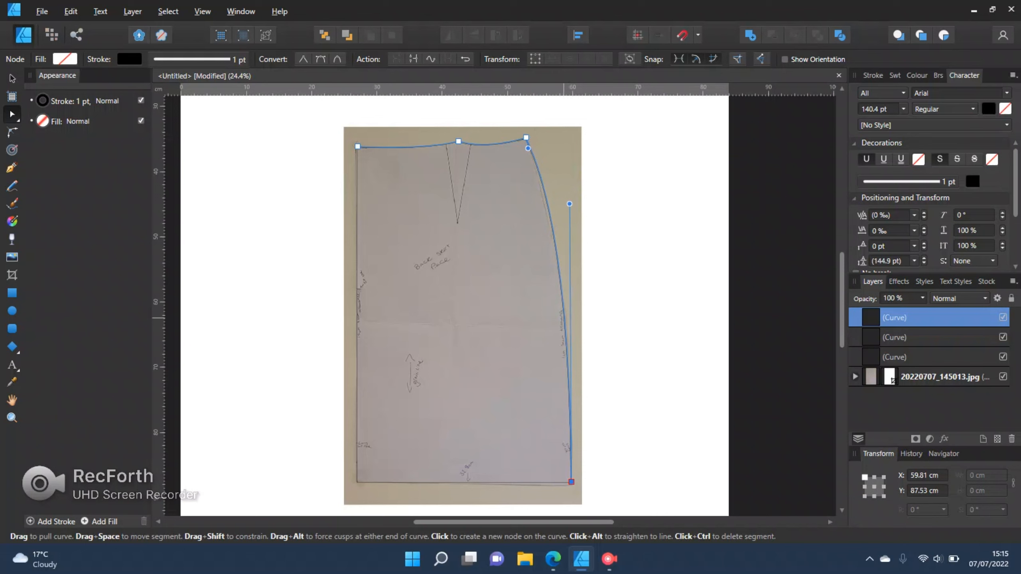
key(alt)
drag(527, 149, 524, 148)
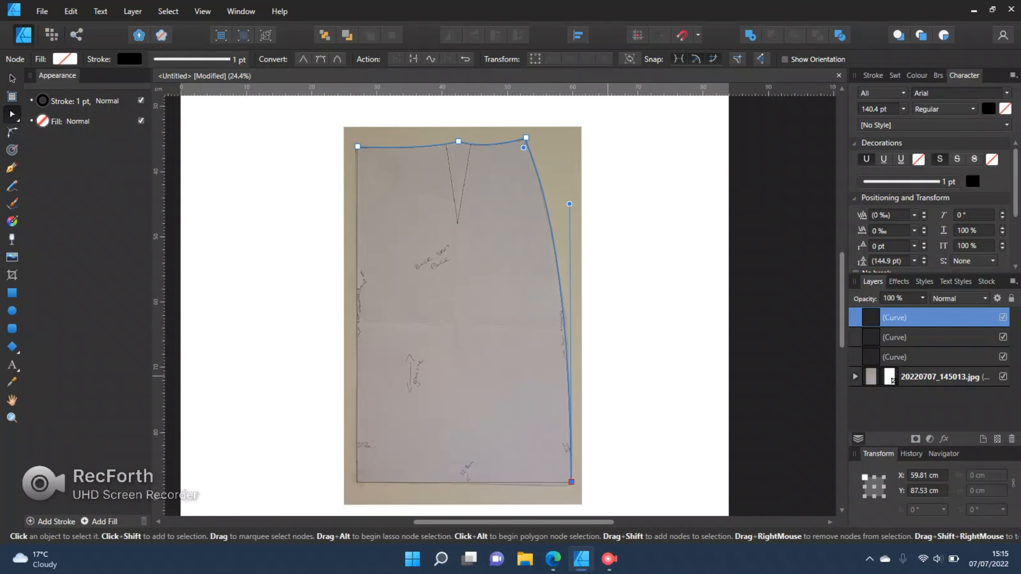
scroll(570, 378, up, 2)
scroll(571, 377, up, 1)
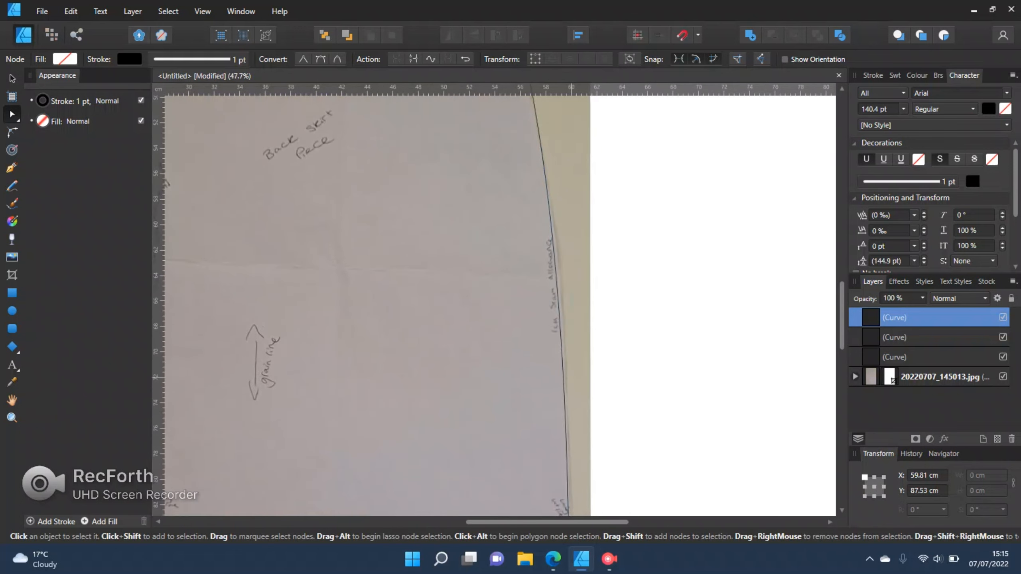
scroll(571, 293, down, 3)
scroll(462, 298, up, 2)
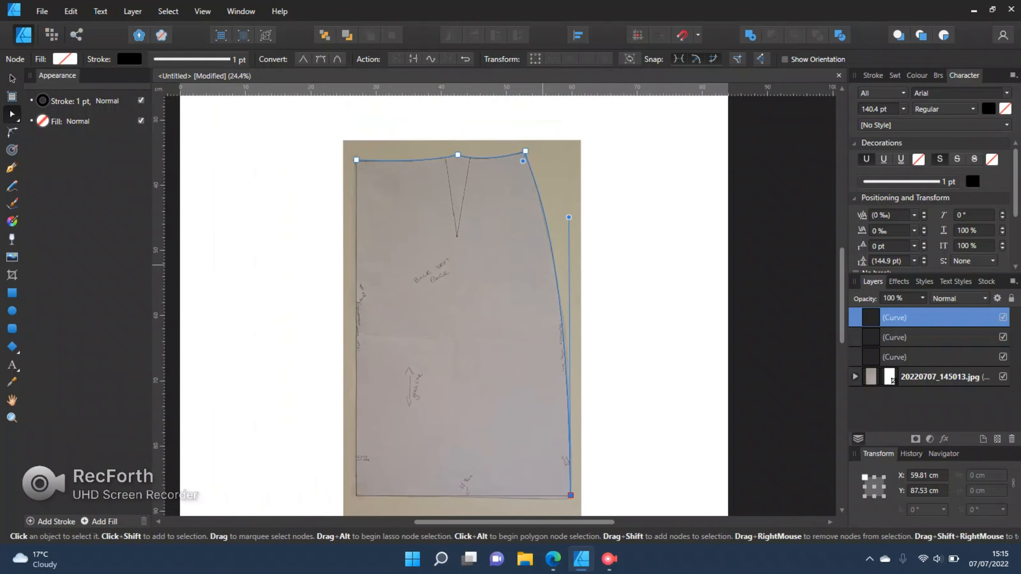
Deselect the outline and hide the 20220707_145013.jpg photo layer
click(12, 78)
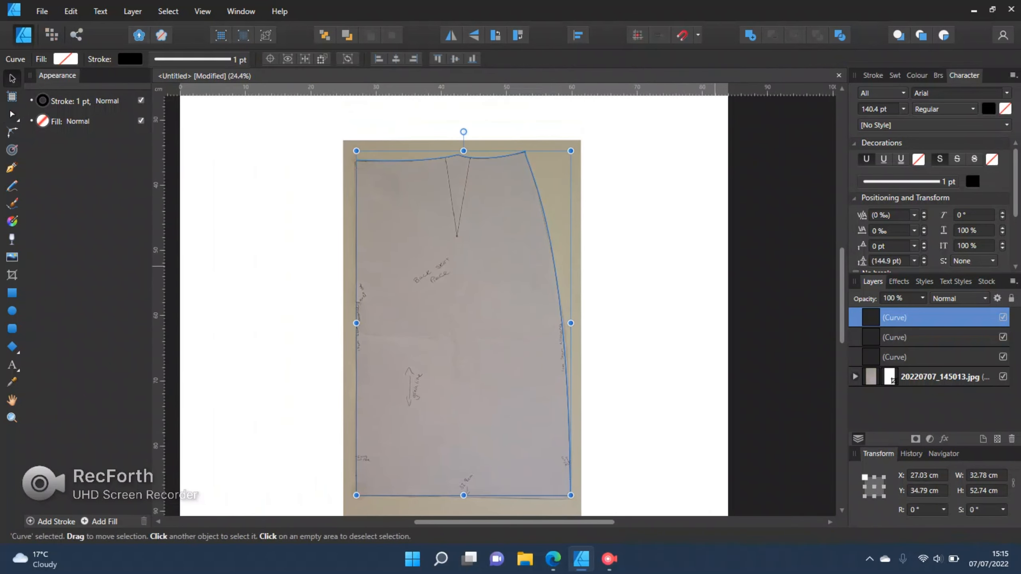
click(710, 267)
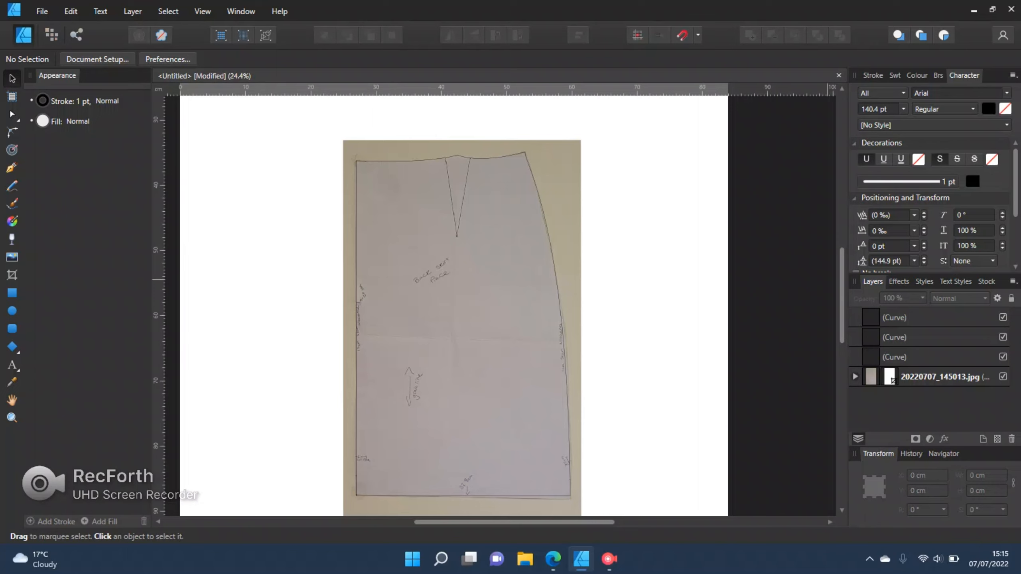
click(1003, 376)
scroll(776, 328, down, 1)
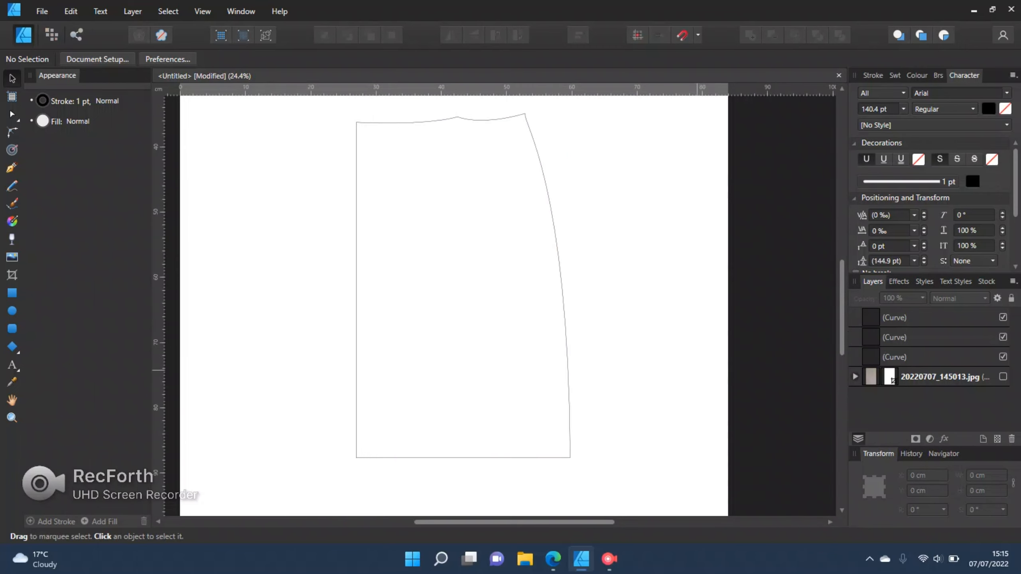
scroll(695, 372, down, 1)
scroll(497, 301, right, 2)
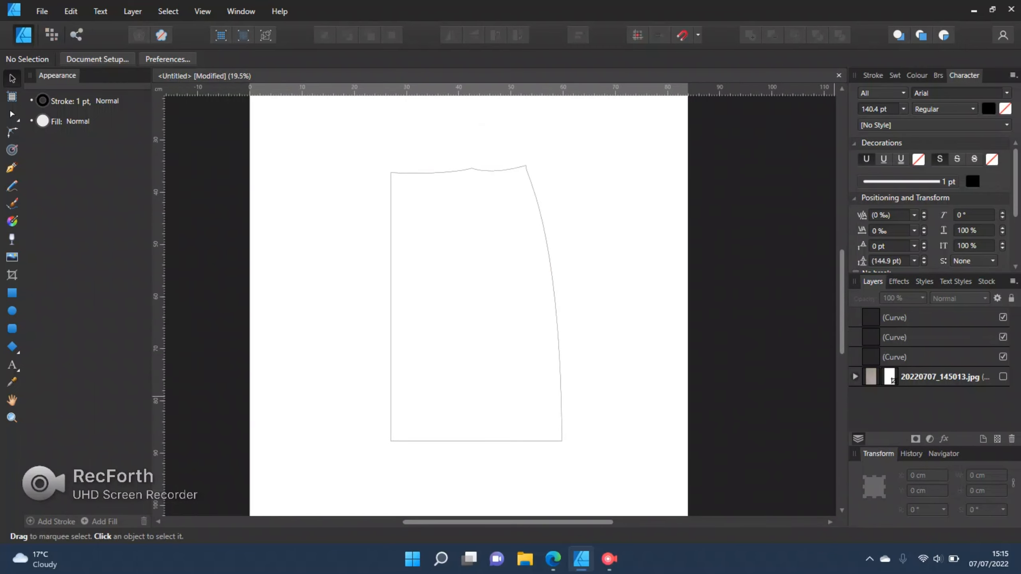
Select all three curve layers and join them into one outline curve
click(904, 356)
ctrl+click(904, 337)
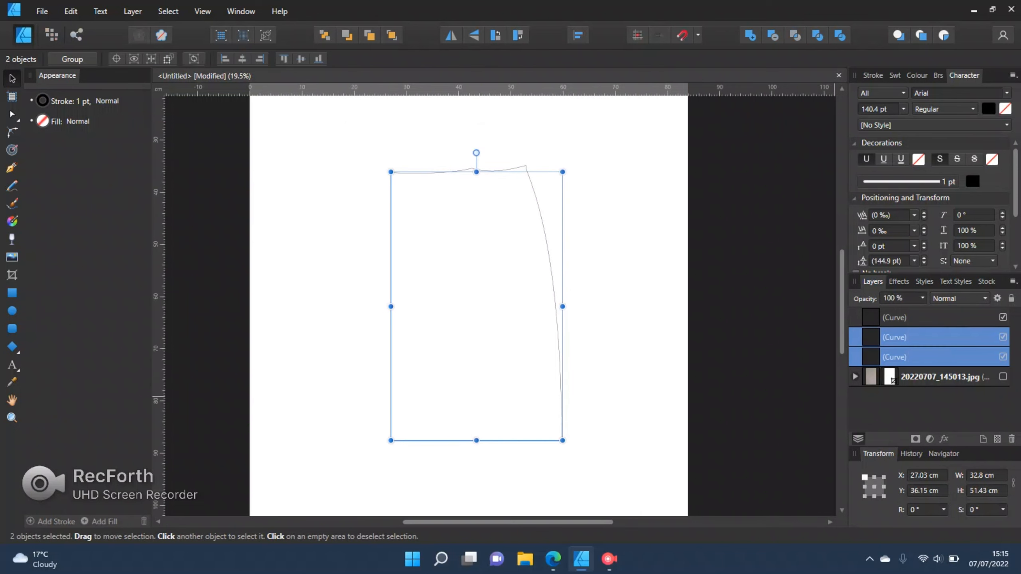
ctrl+click(904, 318)
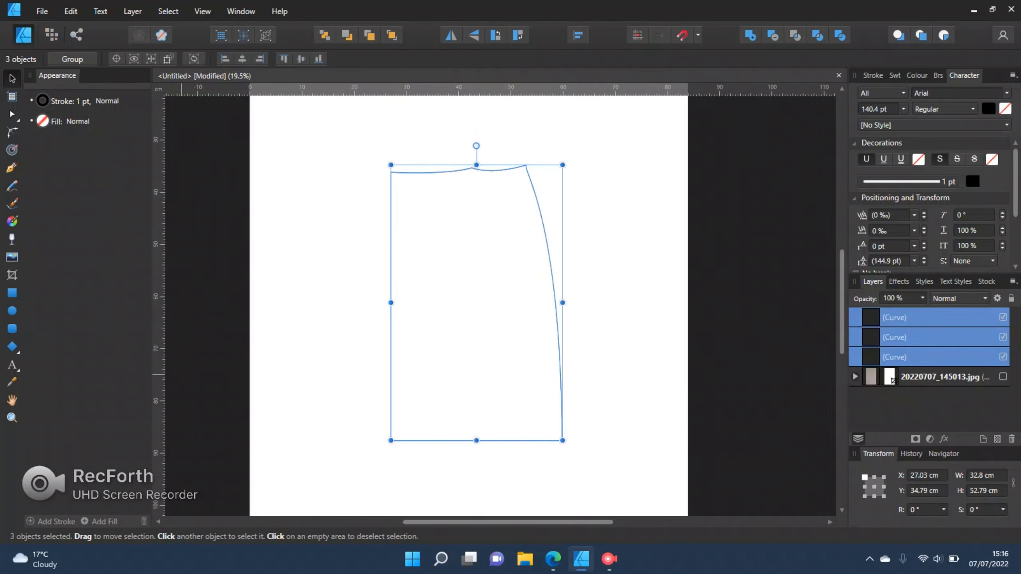
key(a)
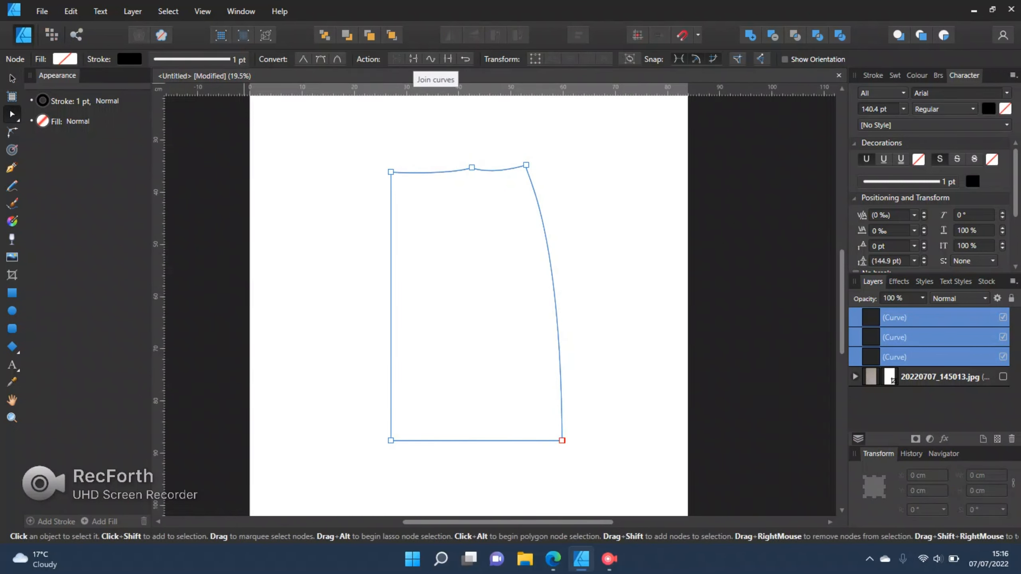
click(447, 59)
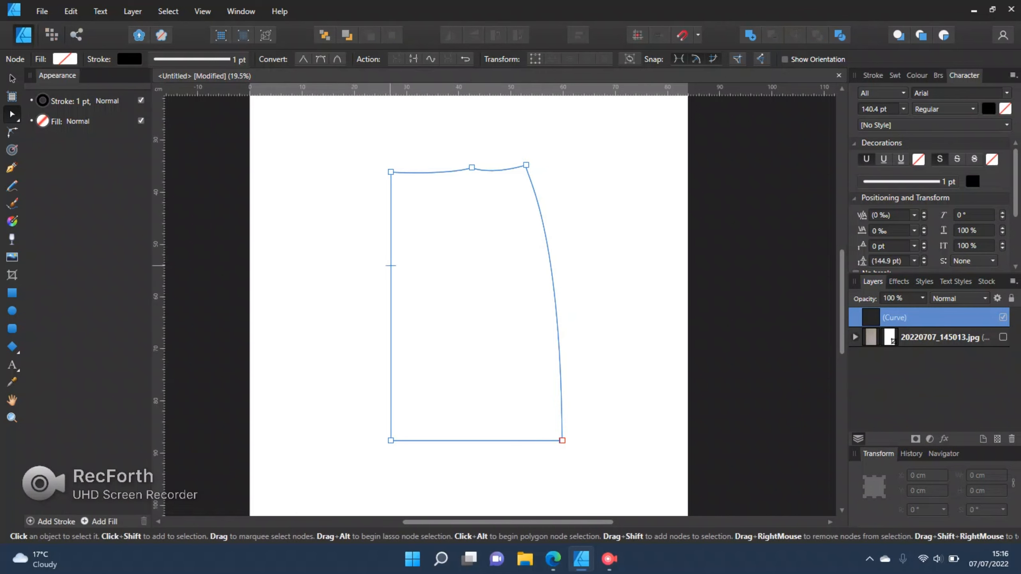
Move the joined skirt outline sideways on the page to about X 45.4 cm, Y 35.3 cm
click(12, 96)
click(12, 79)
drag(442, 249, 538, 252)
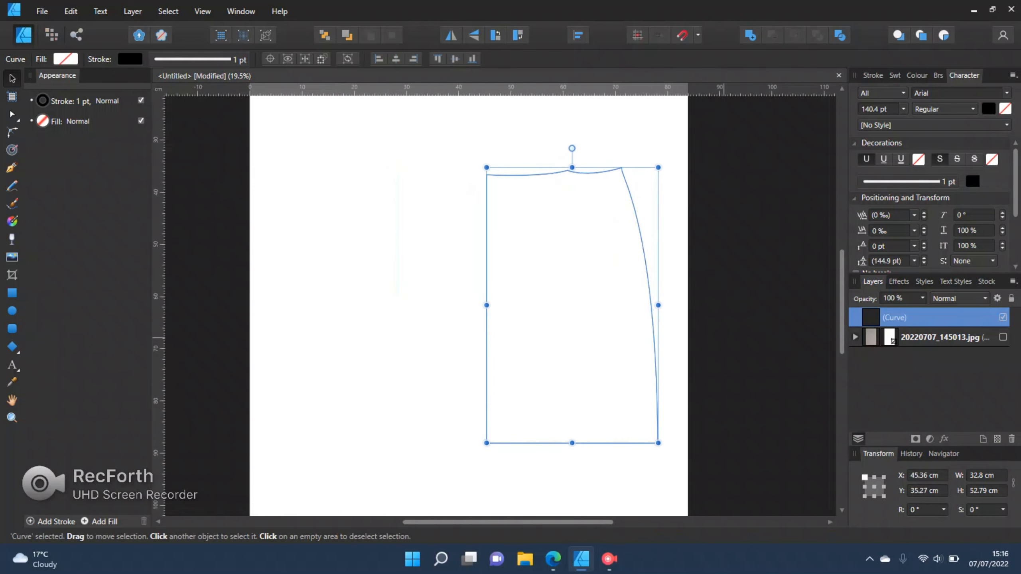
Duplicate the skirt outline and flip the copy horizontally so it meets the original along the straight side, level at waist and hem
key(ctrl+j)
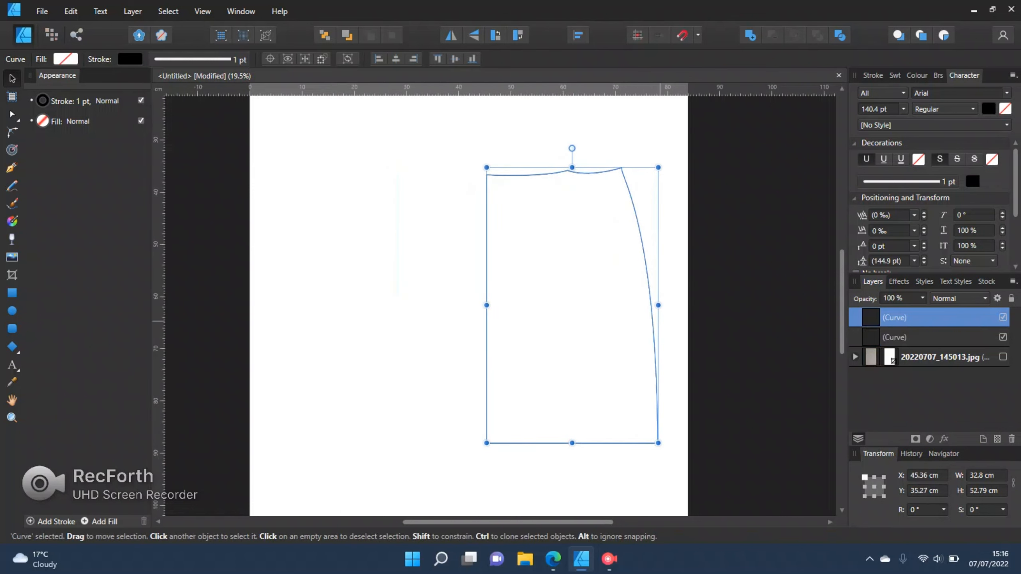
right_click(341, 226)
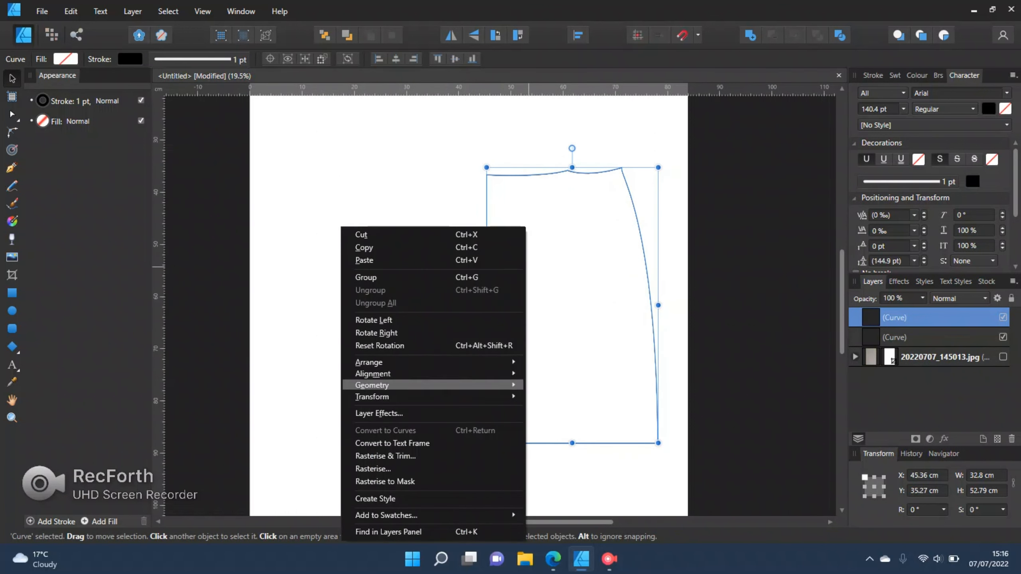
mouse_move(402, 397)
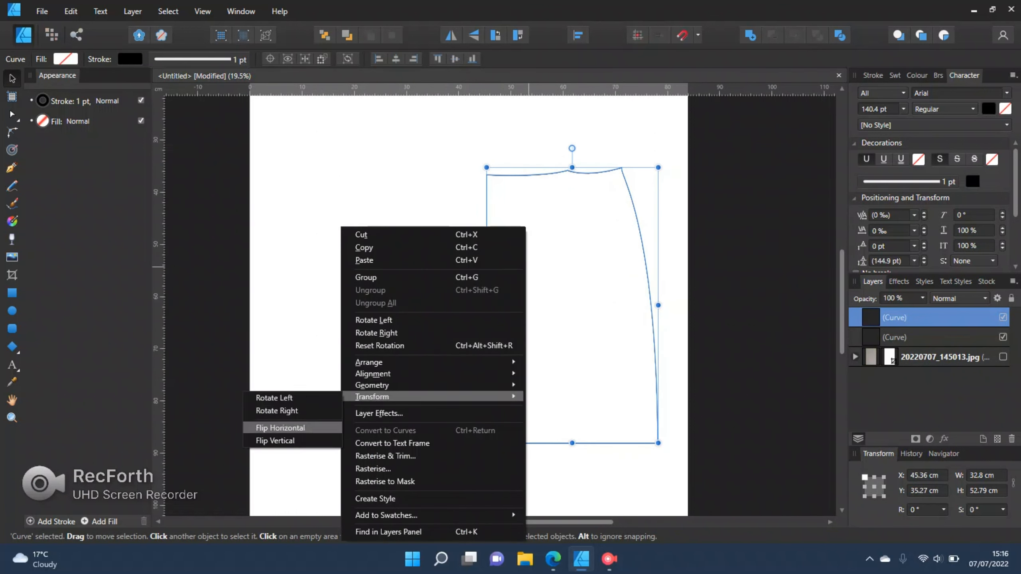
click(280, 427)
drag(563, 305, 400, 307)
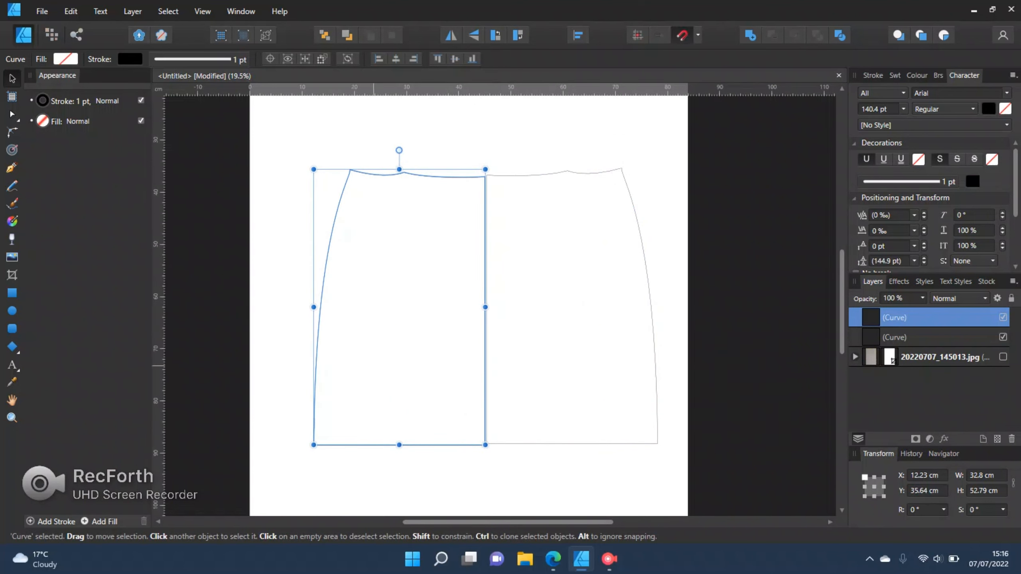
drag(341, 232, 349, 233)
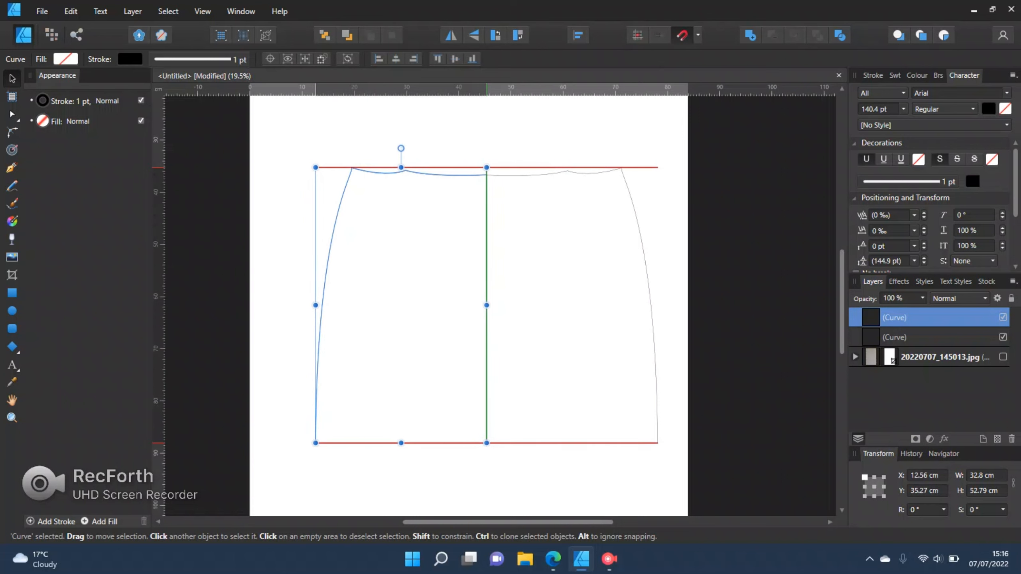
click(564, 246)
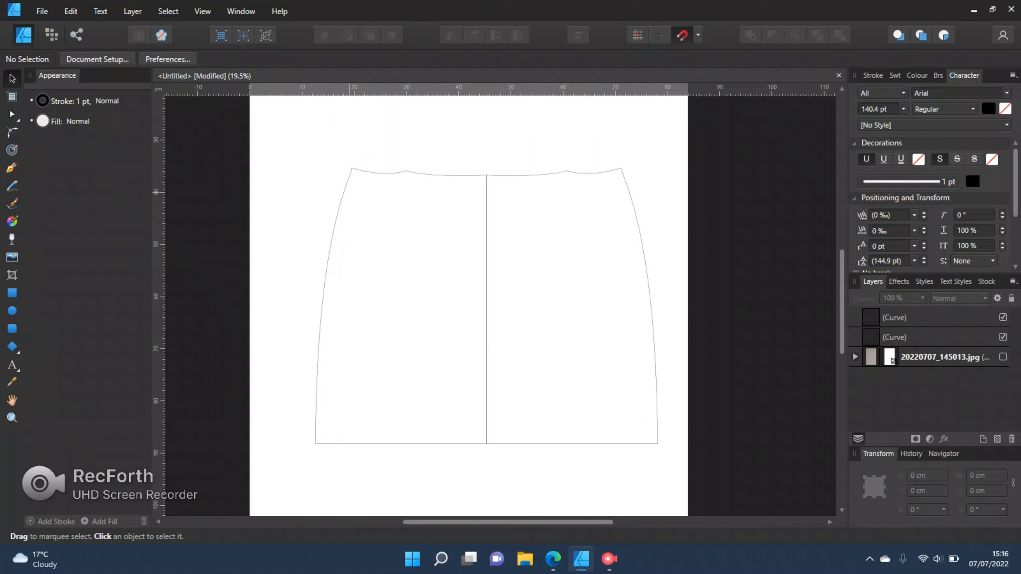
Delete the mirrored copy of the skirt outline
mouse_move(374, 172)
mouse_down()
mouse_move(333, 172)
mouse_move(366, 171)
mouse_up()
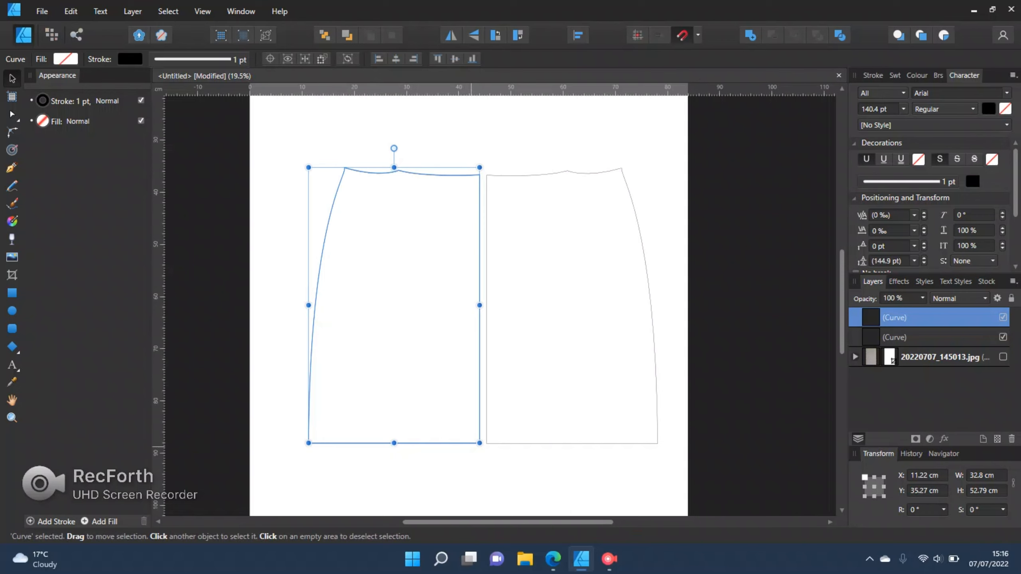
drag(381, 286, 385, 285)
key(Delete)
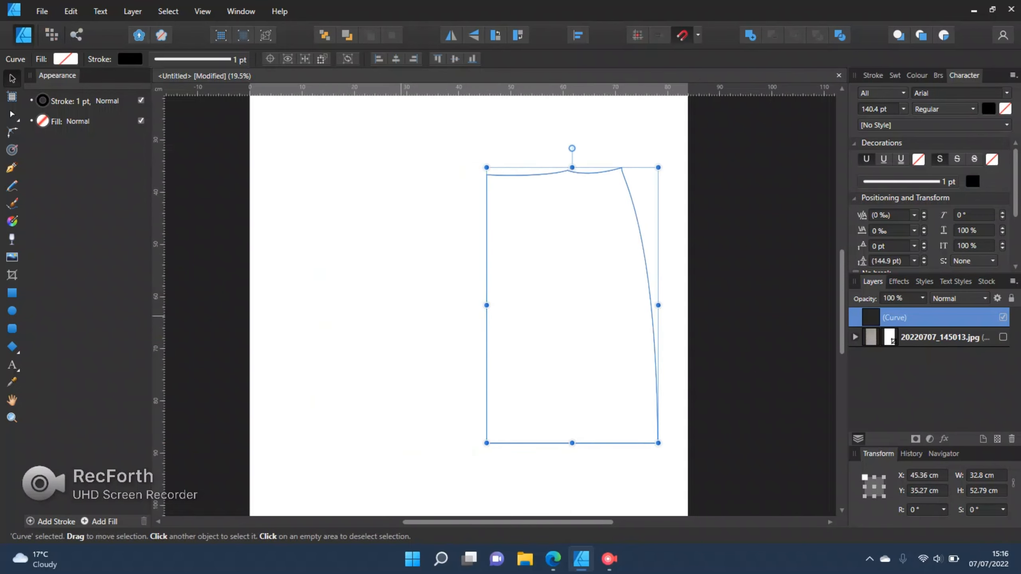
Show the 20220707_145013.jpg photo layer and move the skirt outline onto the photographed pattern edges, at about X 27 cm, Y 34.9 cm
drag(586, 295, 484, 296)
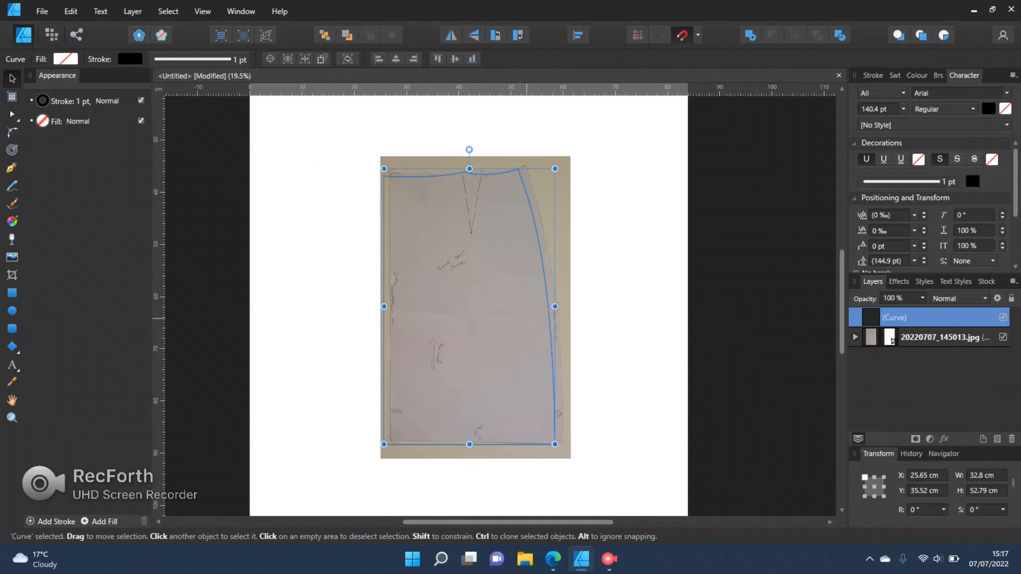
drag(527, 318, 537, 319)
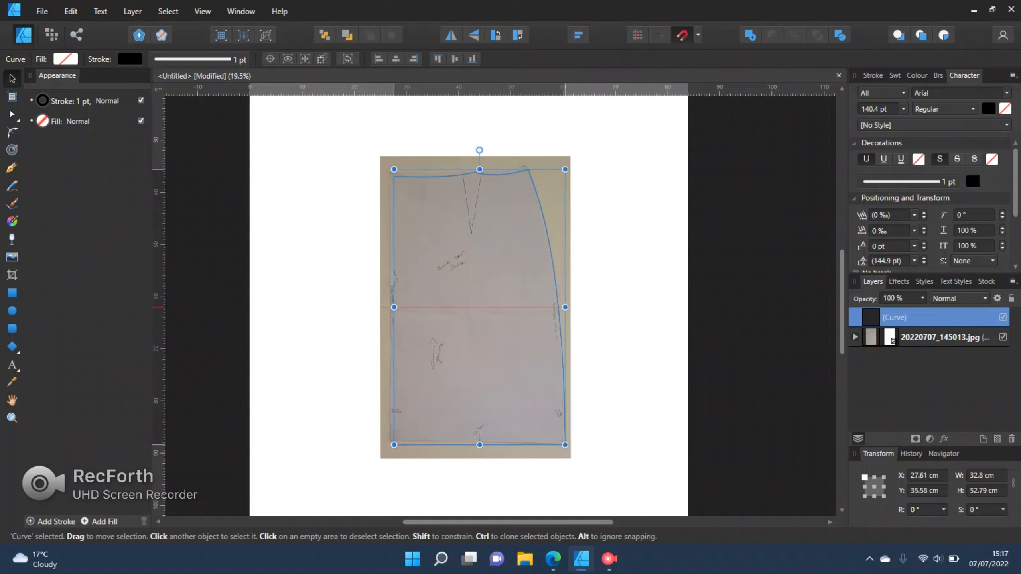
drag(433, 249, 429, 250)
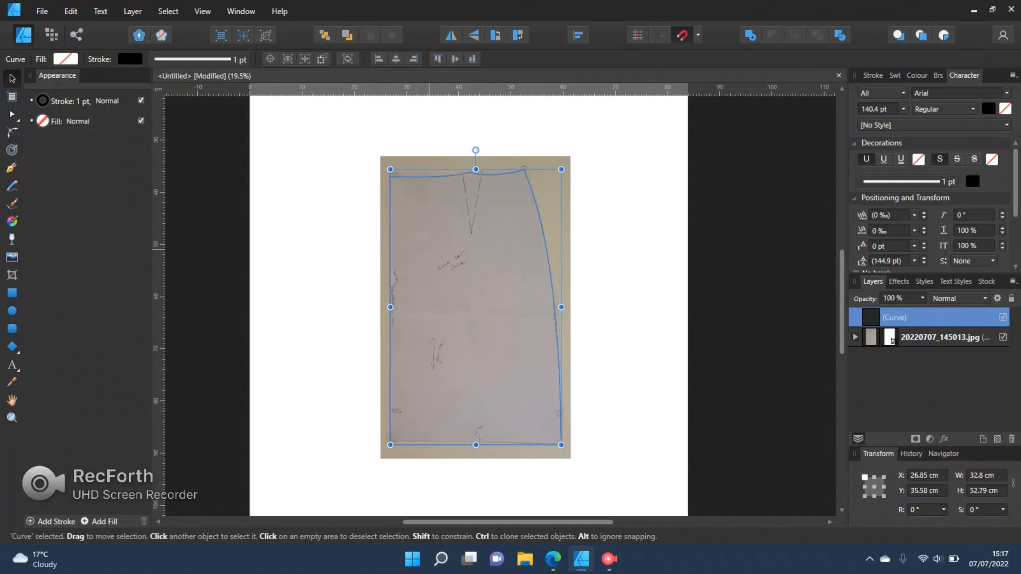
ctrl+scroll(429, 250, up, 4)
scroll(429, 250, up, 3)
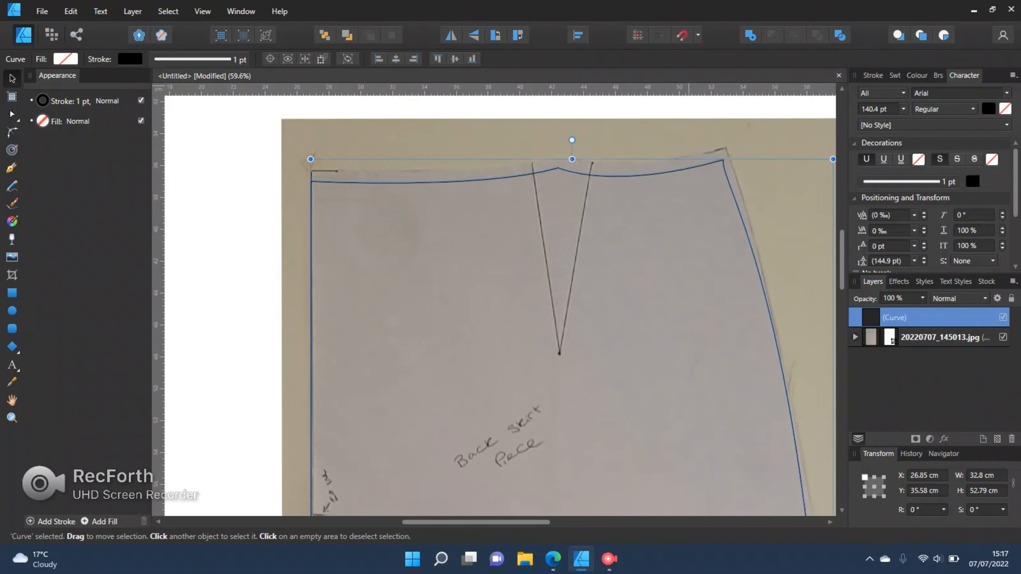
drag(689, 169, 691, 157)
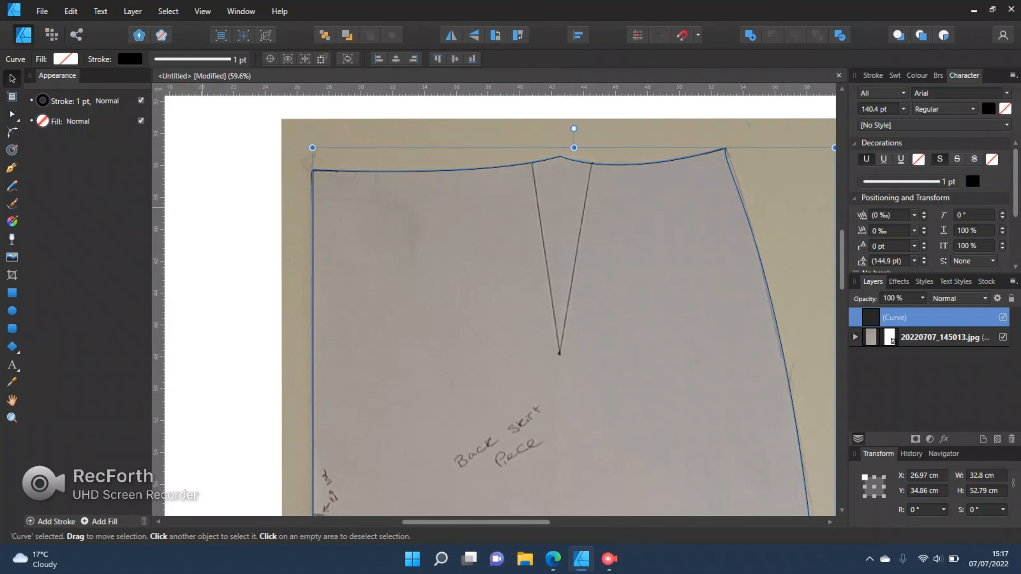
scroll(538, 317, down, 7)
scroll(653, 459, up, 2)
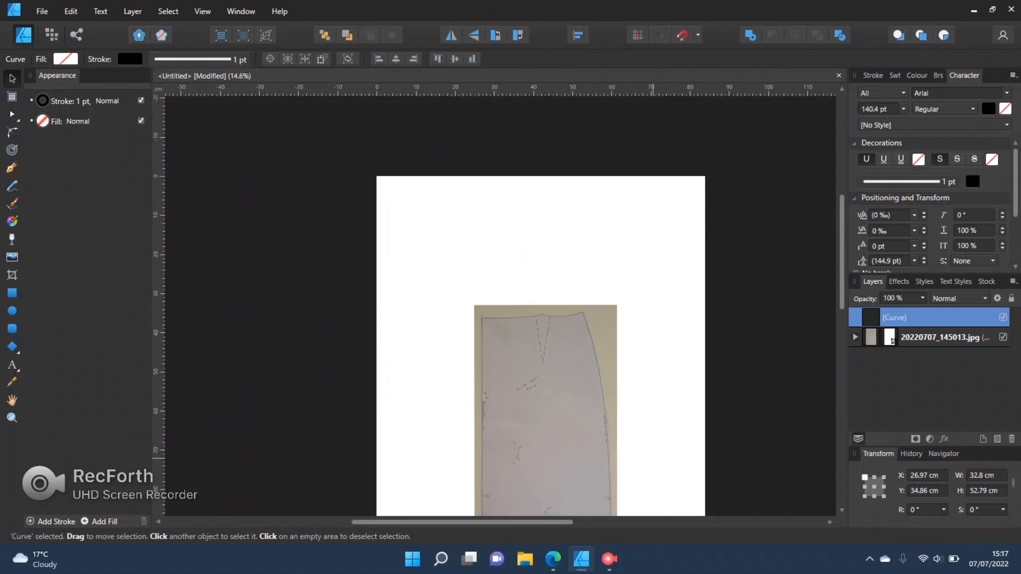
right_click(653, 458)
click(735, 382)
Trace the waist dart from the photo with the Pen tool as an open V about 3.8 cm wide and 11.9 cm long
scroll(681, 409, down, 4)
scroll(681, 409, up, 1)
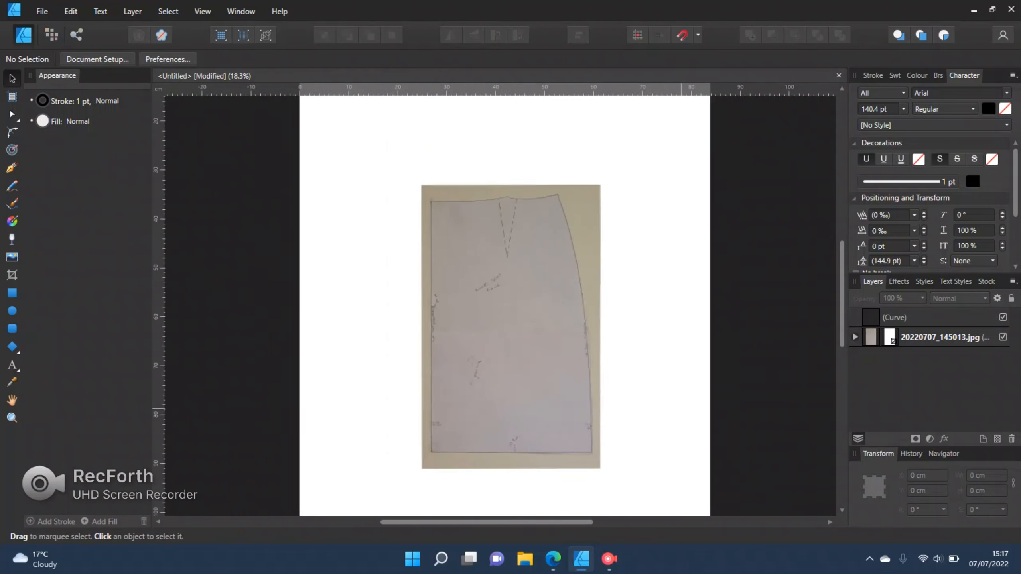
scroll(677, 414, up, 1)
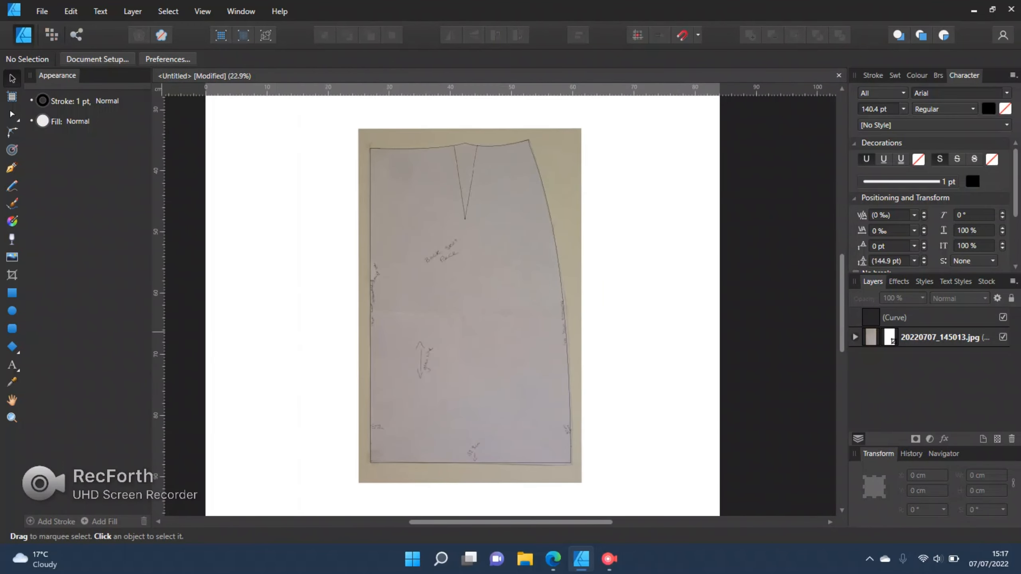
key(p)
scroll(464, 156, up, 4)
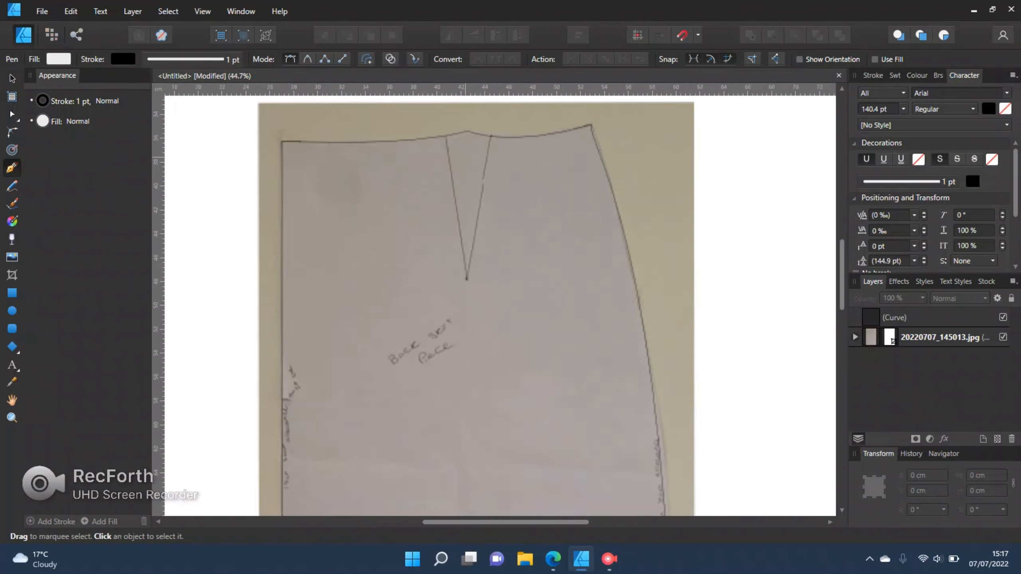
scroll(442, 131, up, 3)
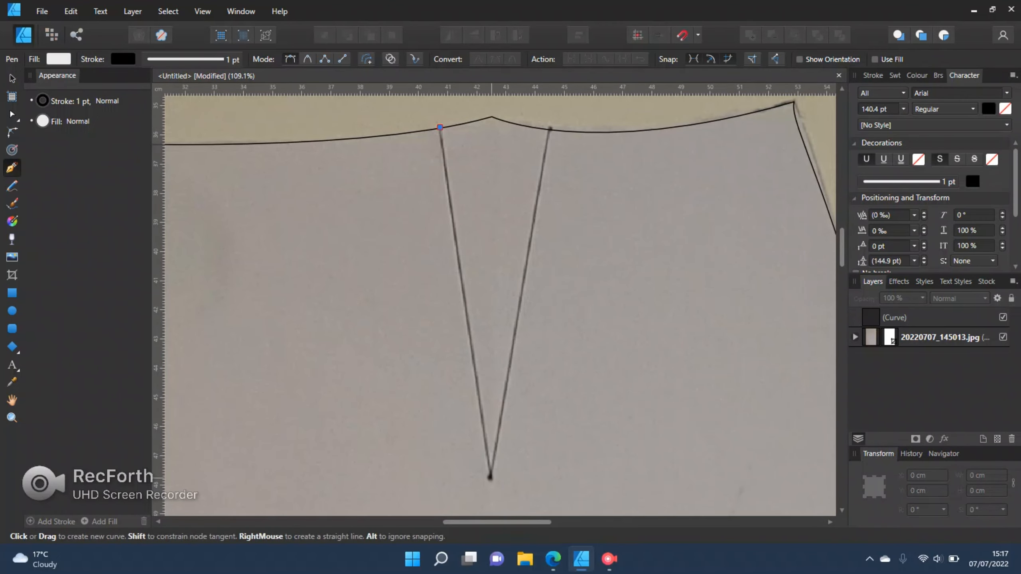
click(491, 475)
click(551, 127)
scroll(532, 241, down, 4)
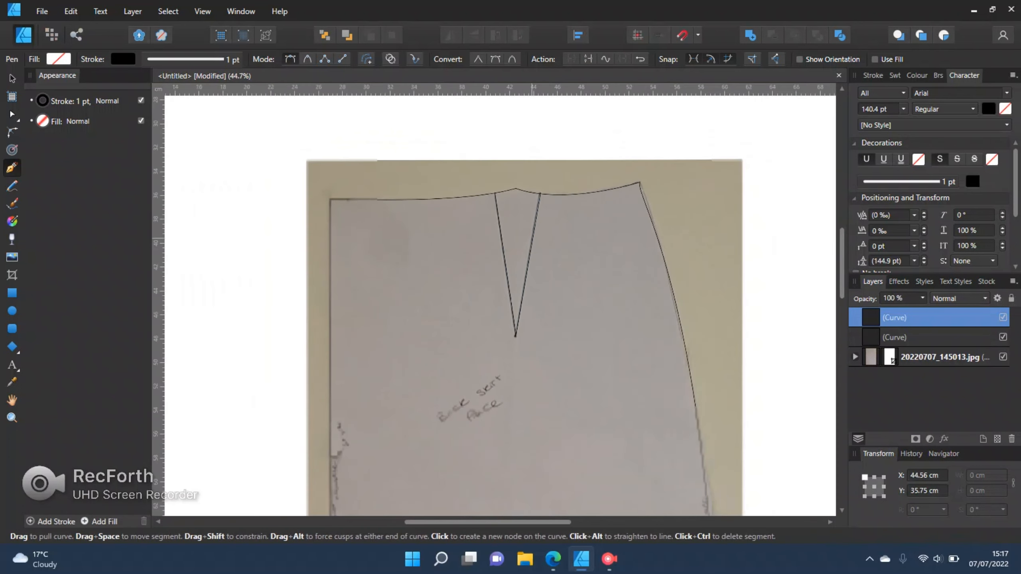
scroll(533, 120, down, 2)
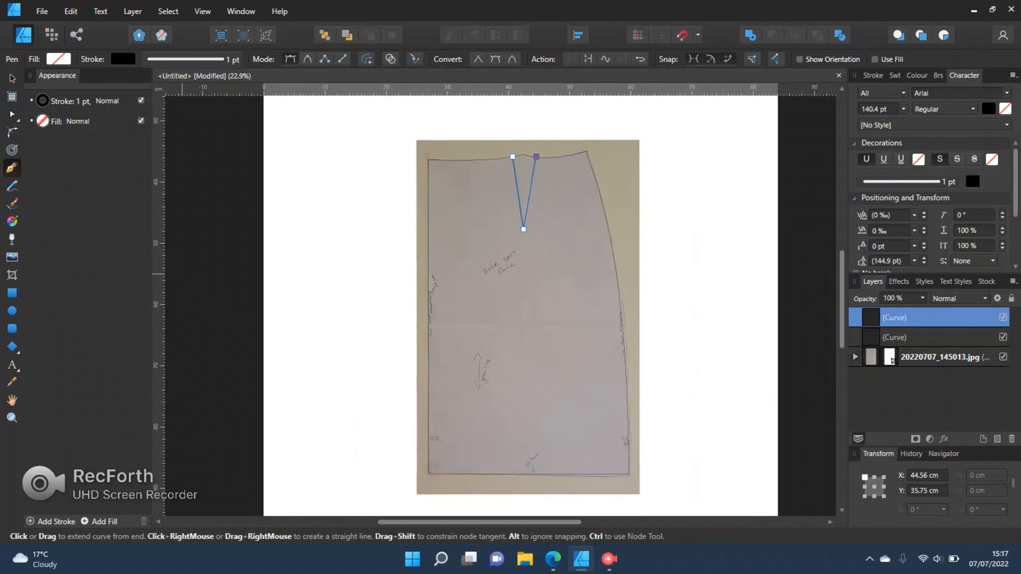
Add the art text "grainline" at about 49.5 pt and turn it vertical inside the lower part of the side seam
key(t)
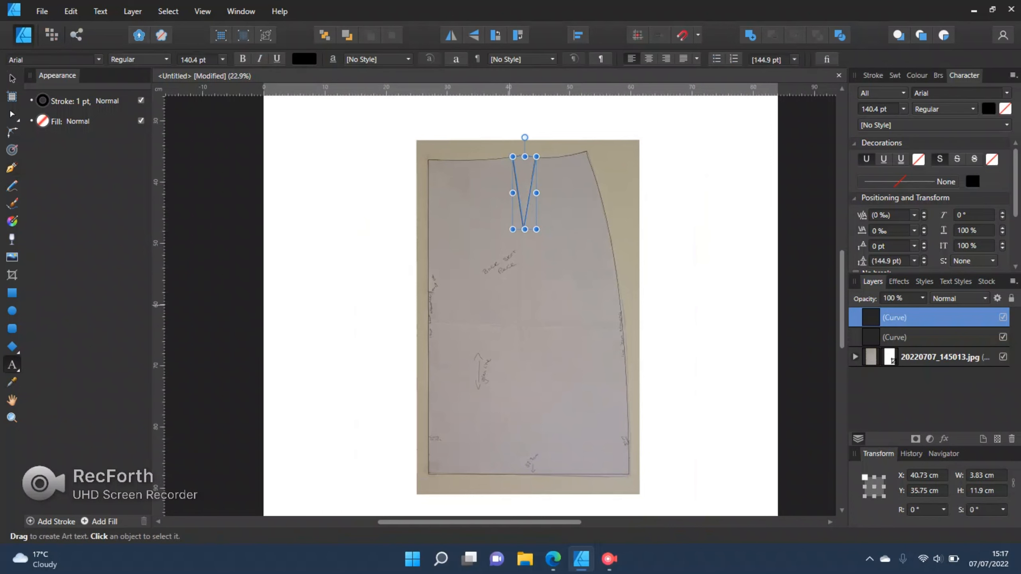
drag(509, 314, 526, 290)
text(grai)
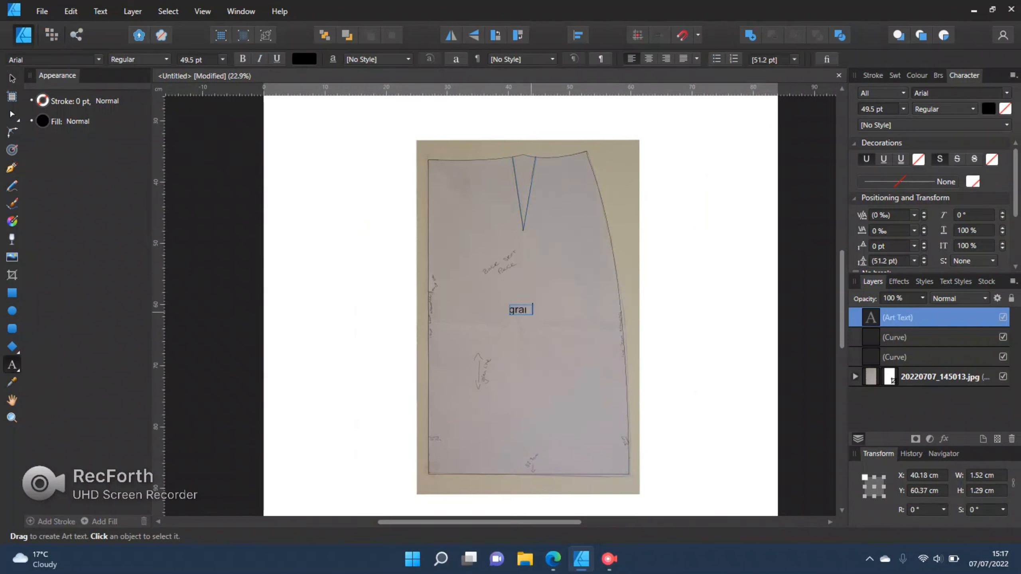
text(nline)
key(Escape)
key(v)
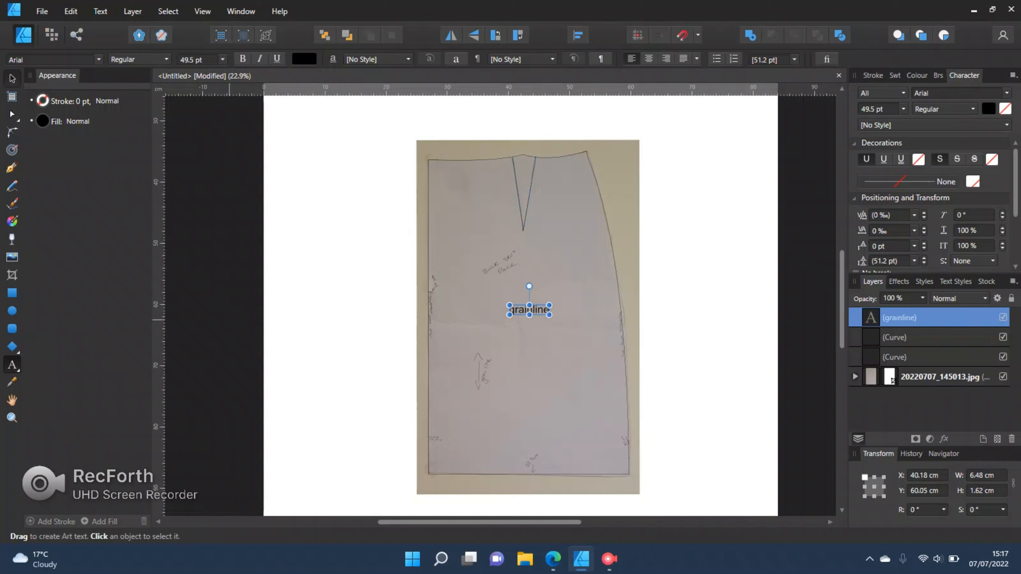
drag(529, 286, 578, 387)
click(536, 354)
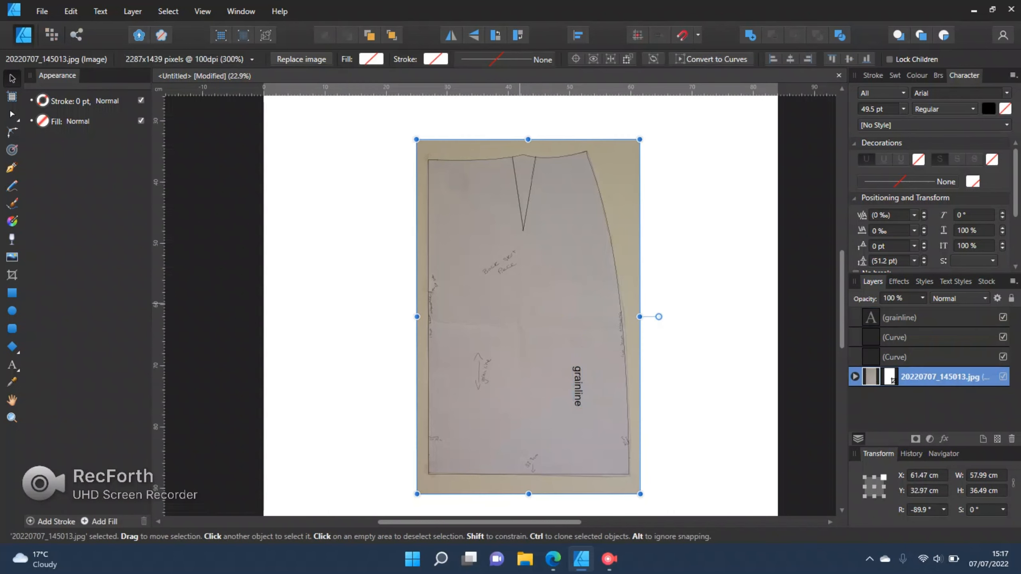
Add the art text "Back piece of skirt" and place it horizontally just below the dart point
click(12, 366)
click(499, 297)
text(Back )
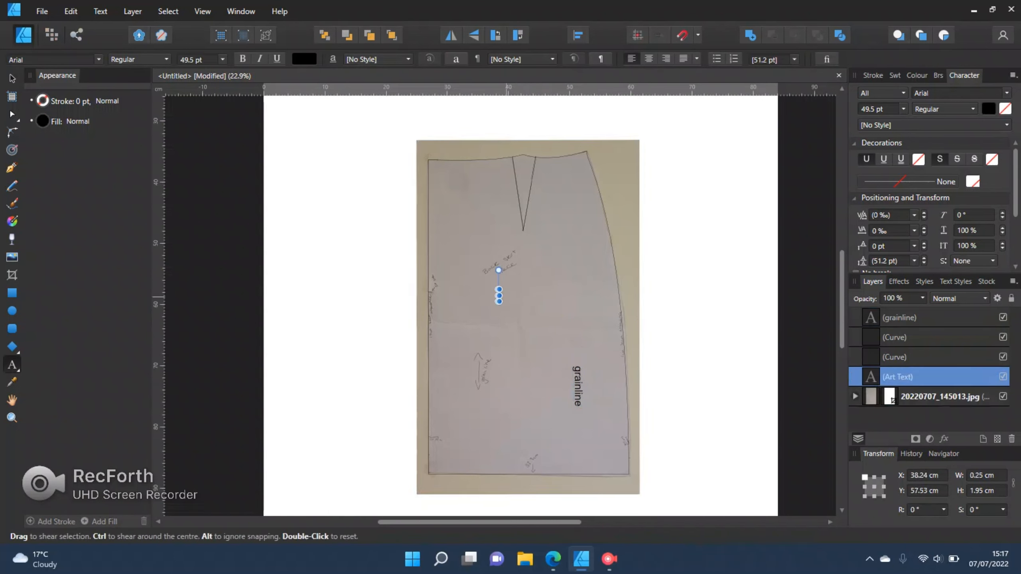
text(piece )
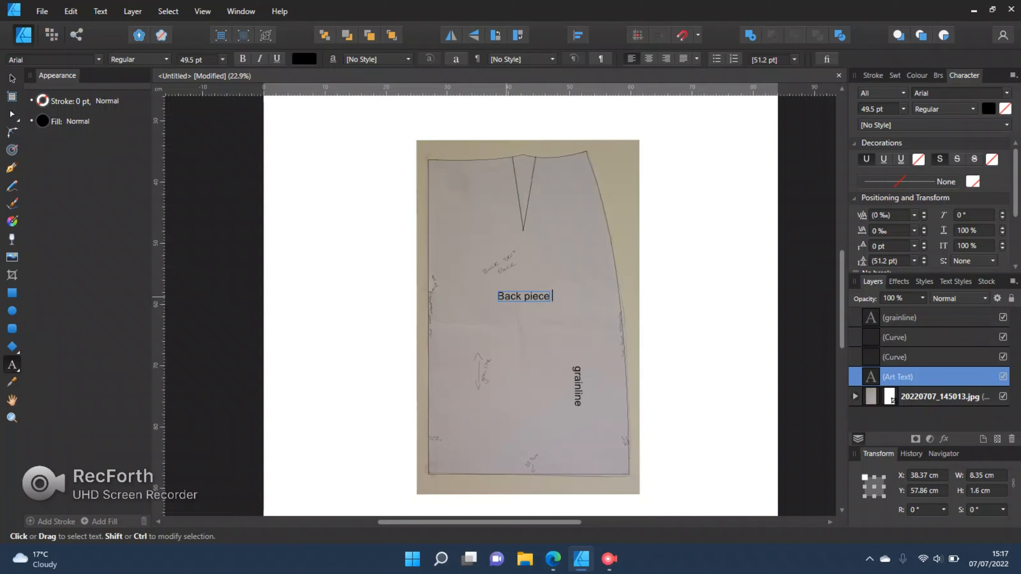
text(of skirt)
key(Escape)
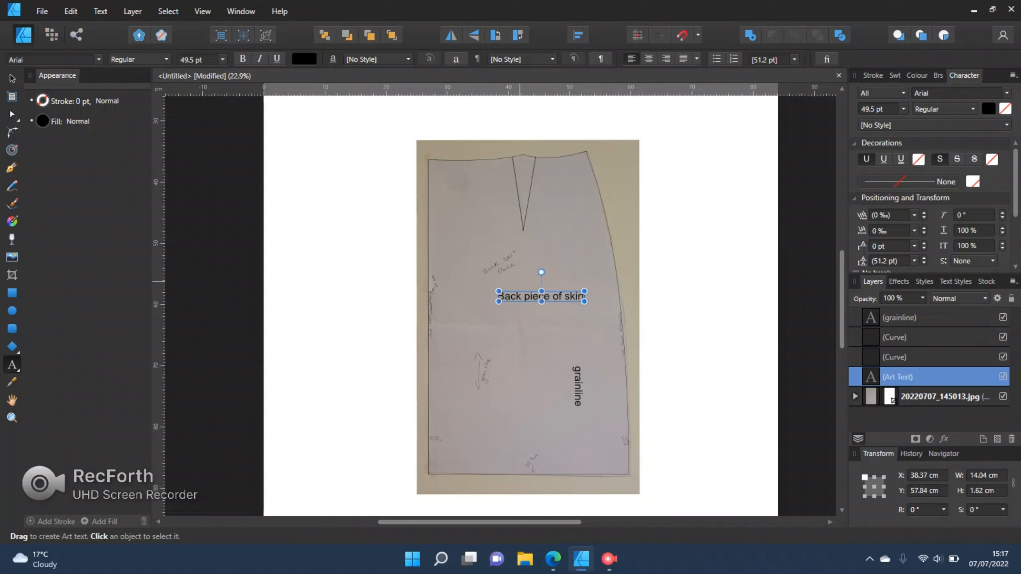
key(v)
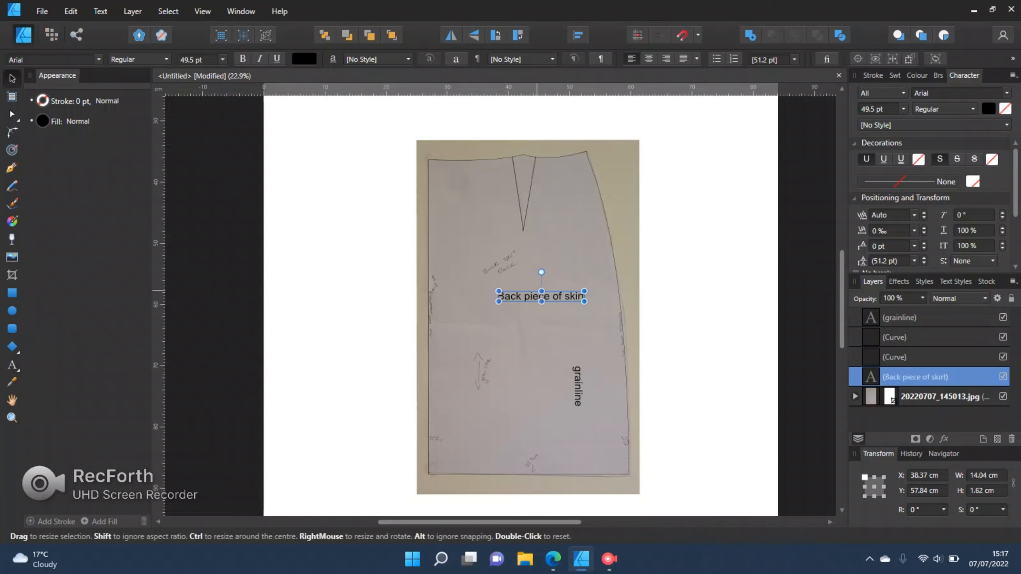
drag(541, 296, 528, 244)
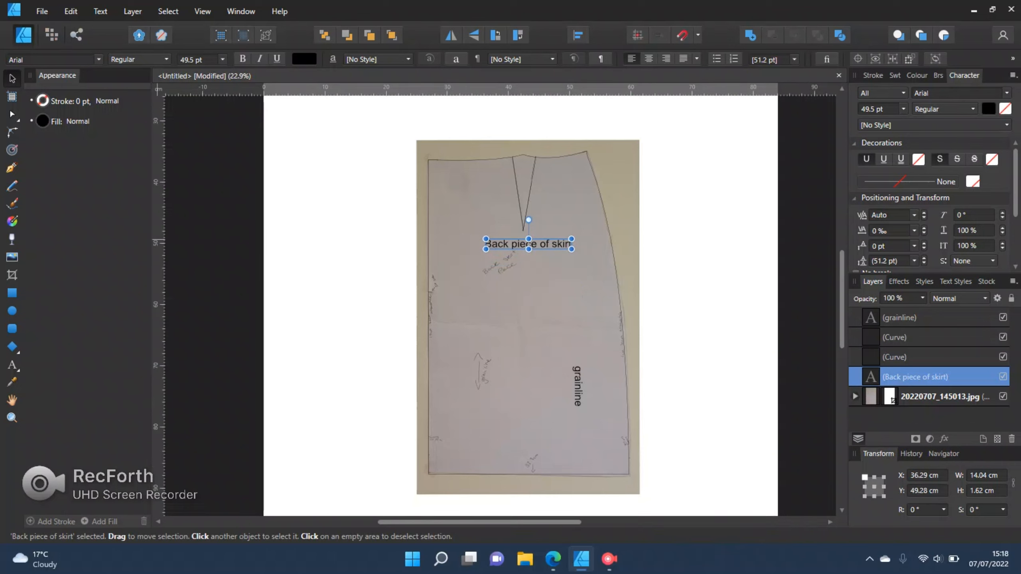
Add the art text "place on the fold", rotated to about -89.3° and placed just inside the straight side
key(t)
click(505, 318)
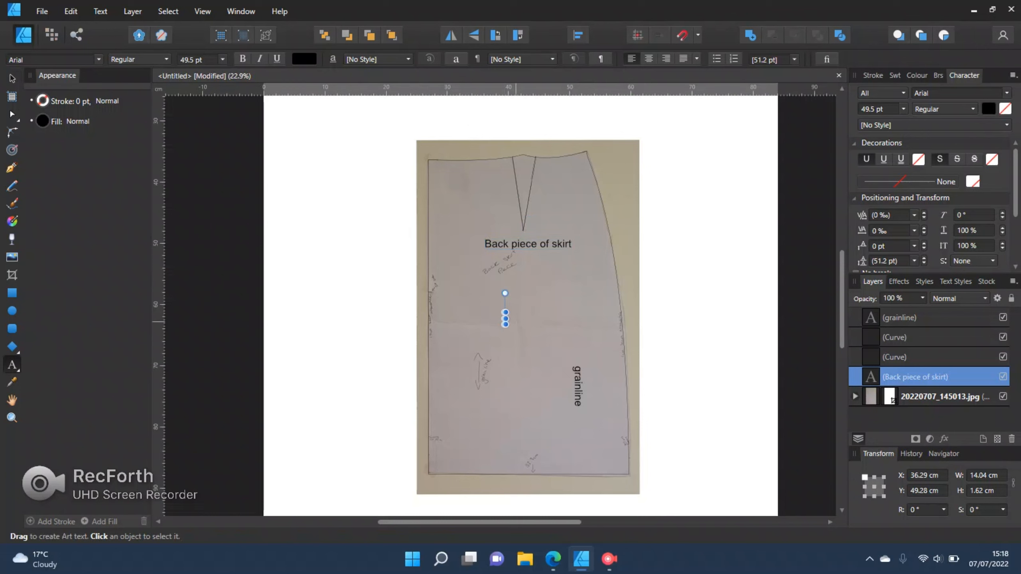
text(place on th)
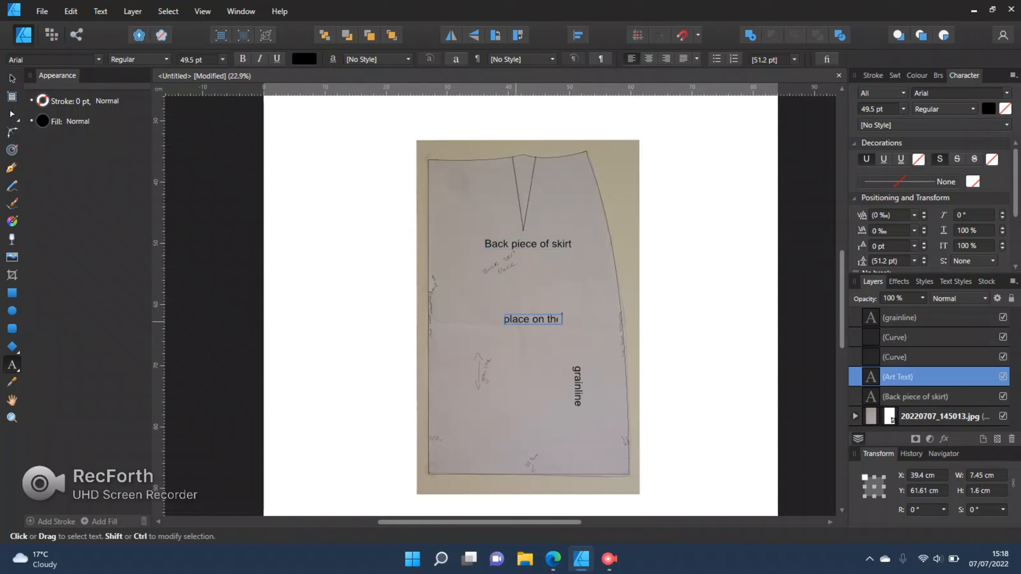
text(e fold)
key(Escape)
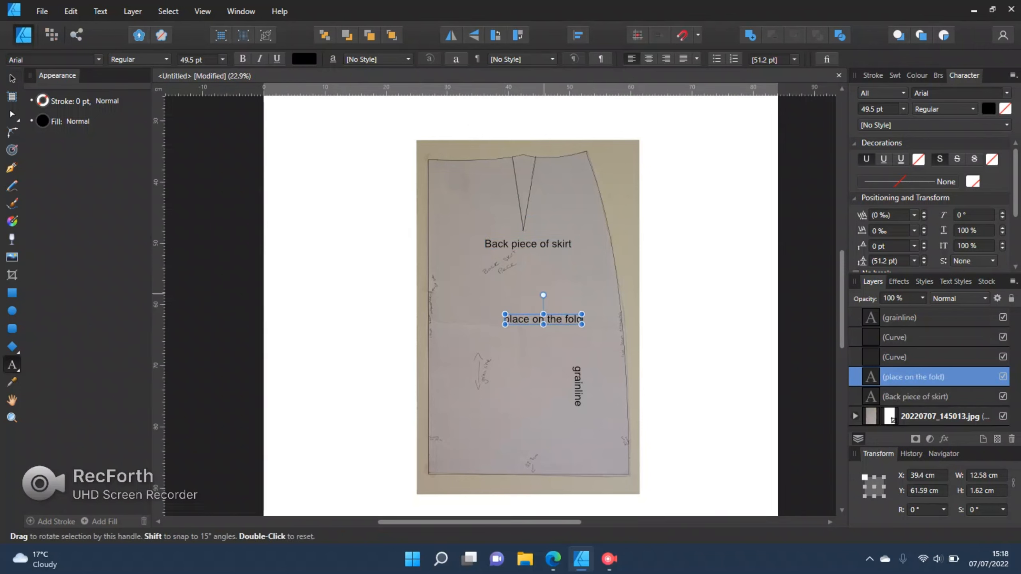
drag(543, 295, 438, 349)
key(v)
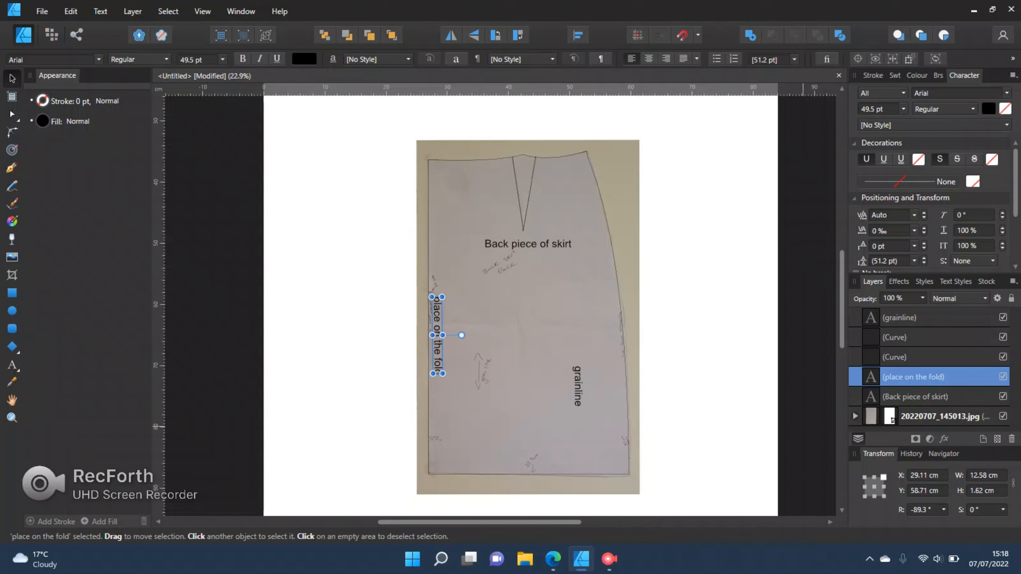
Hide the 20220707_145013.jpg photo layer and clear the selection, leaving only the outline, dart and labels on the page
click(1002, 416)
click(734, 275)
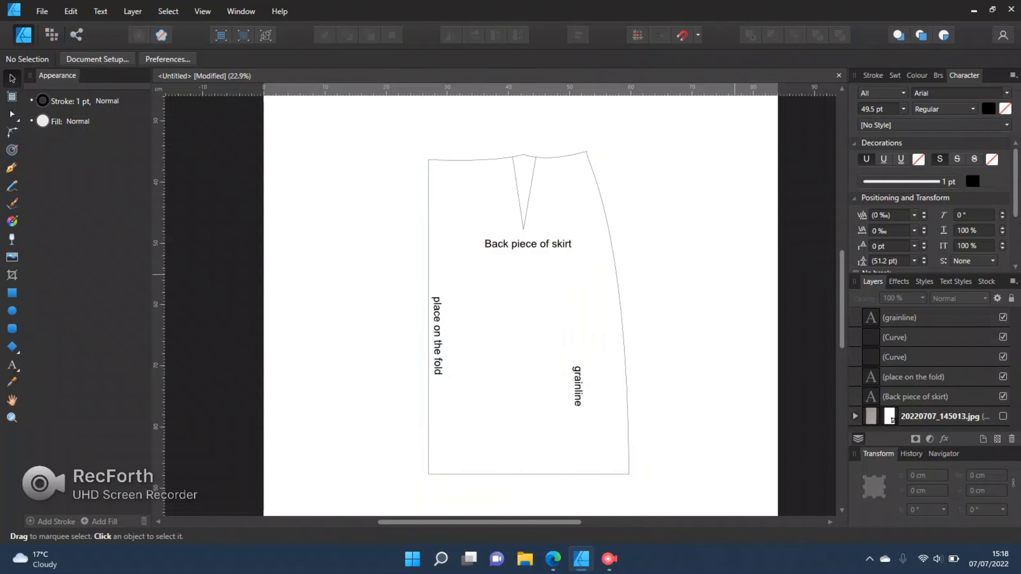
scroll(710, 364, down, 2)
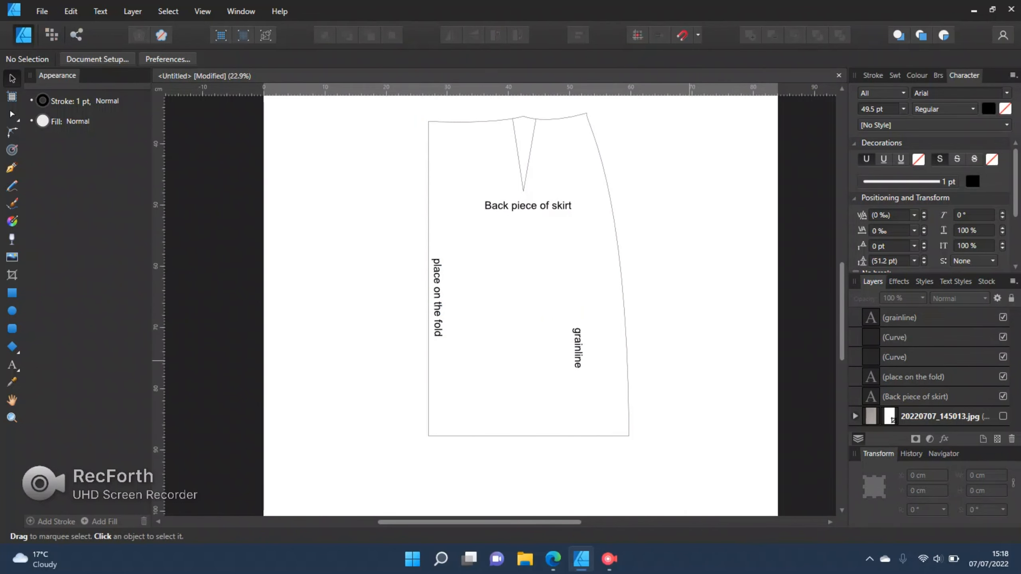